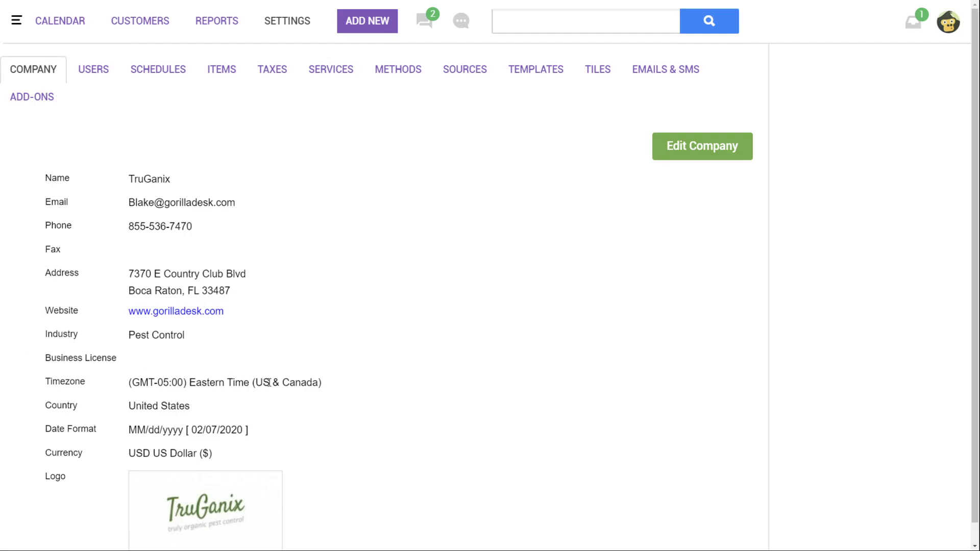
- Open the company profile editor, close it unchanged, and go to the Users settings
left_click(678, 154)
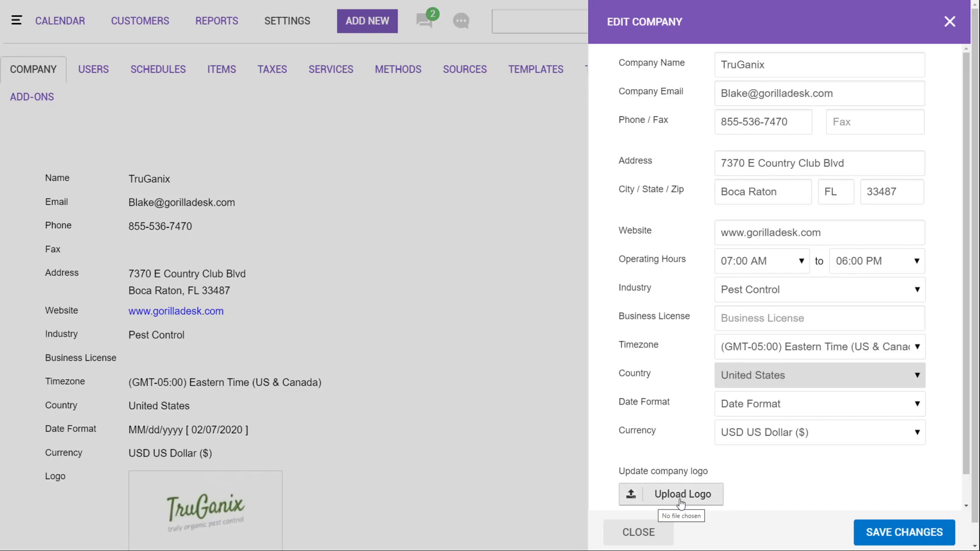
left_click(949, 21)
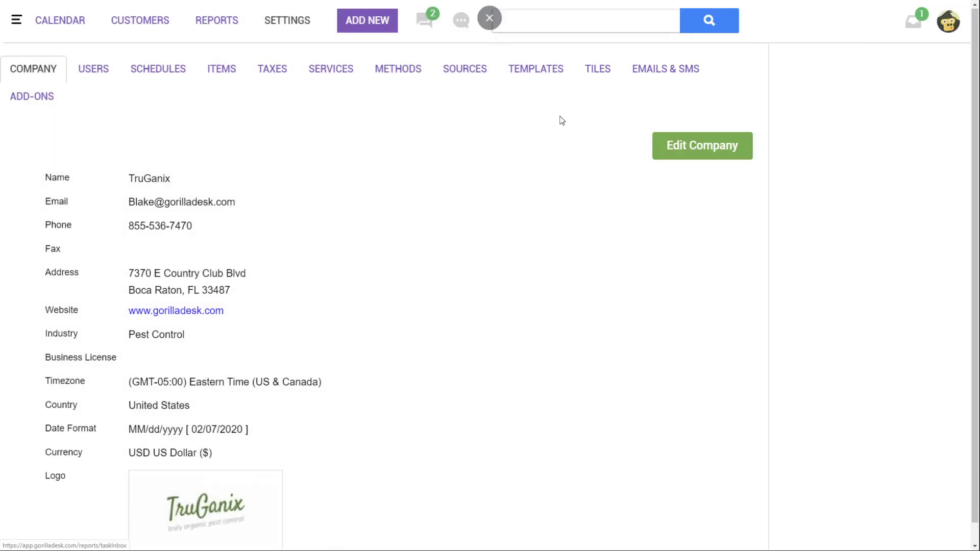
left_click(99, 74)
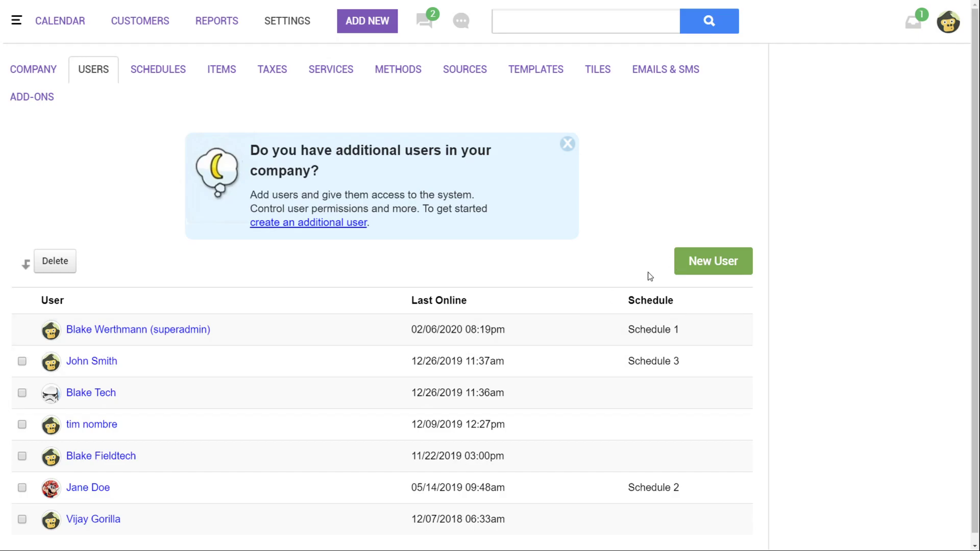
- Start a new user in Create User and give it Admin permissions
left_click(707, 269)
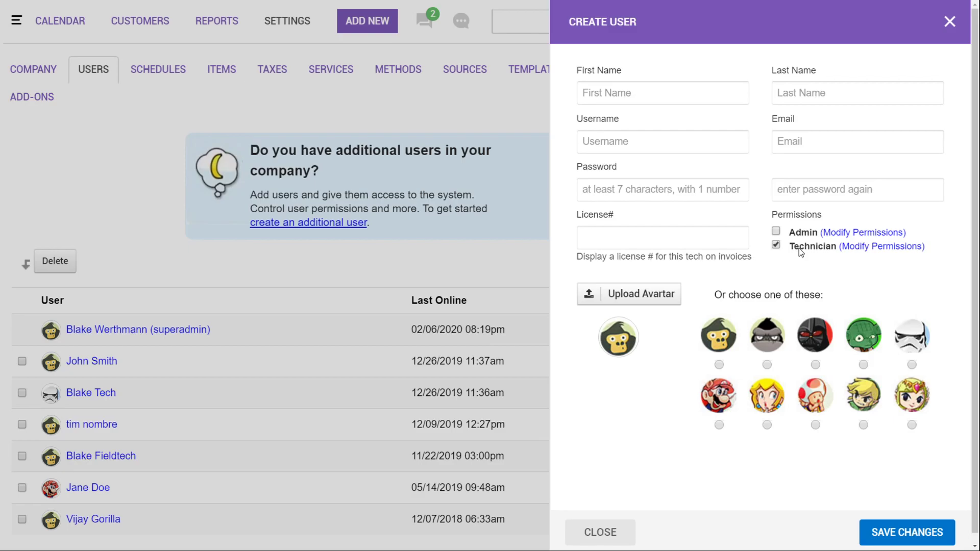
left_click(778, 232)
left_click(879, 234)
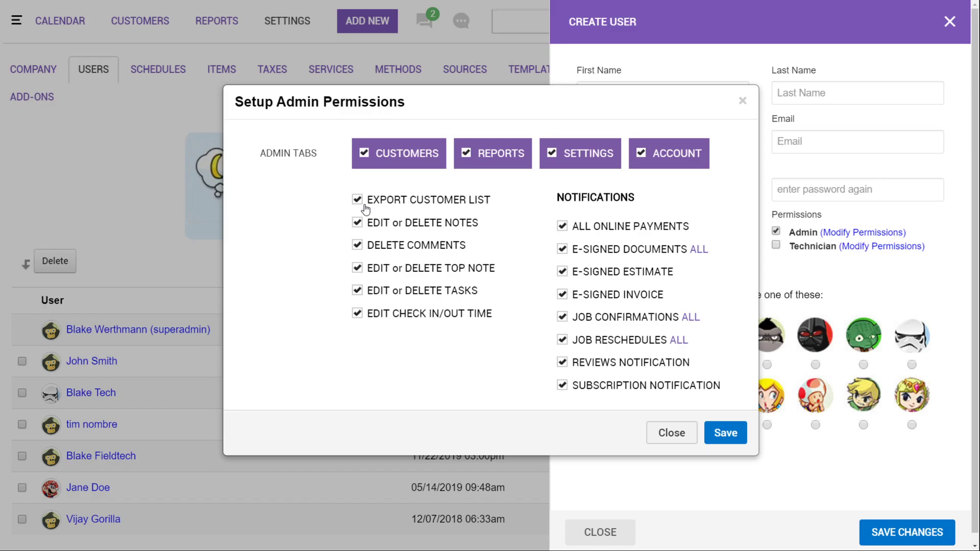
left_click(671, 434)
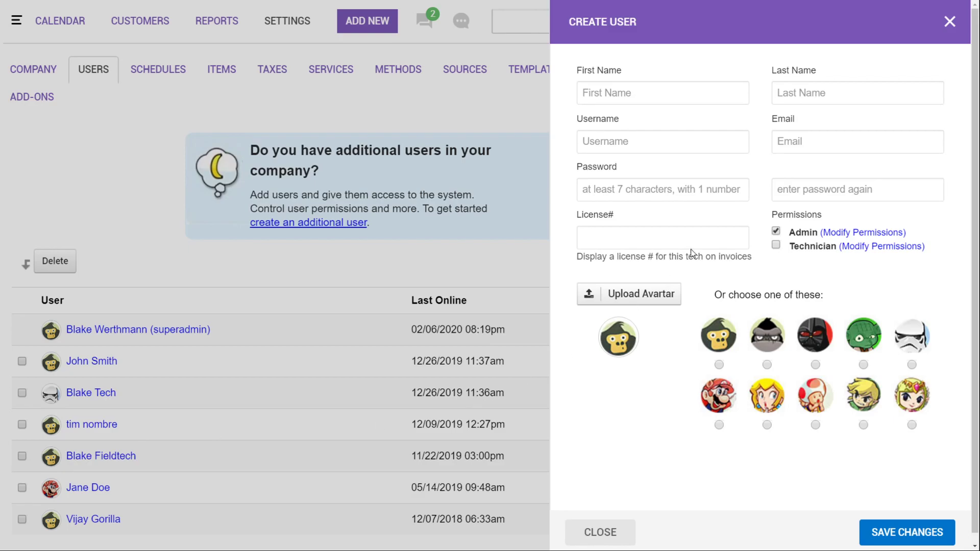
- Switch the new user to Technician, view its permission options, then discard the unsaved user
left_click(776, 246)
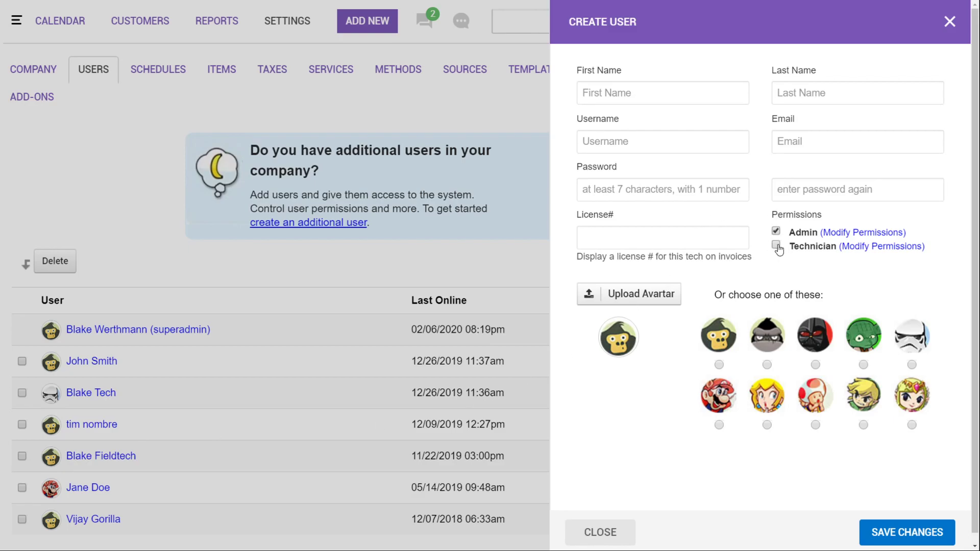
left_click(868, 248)
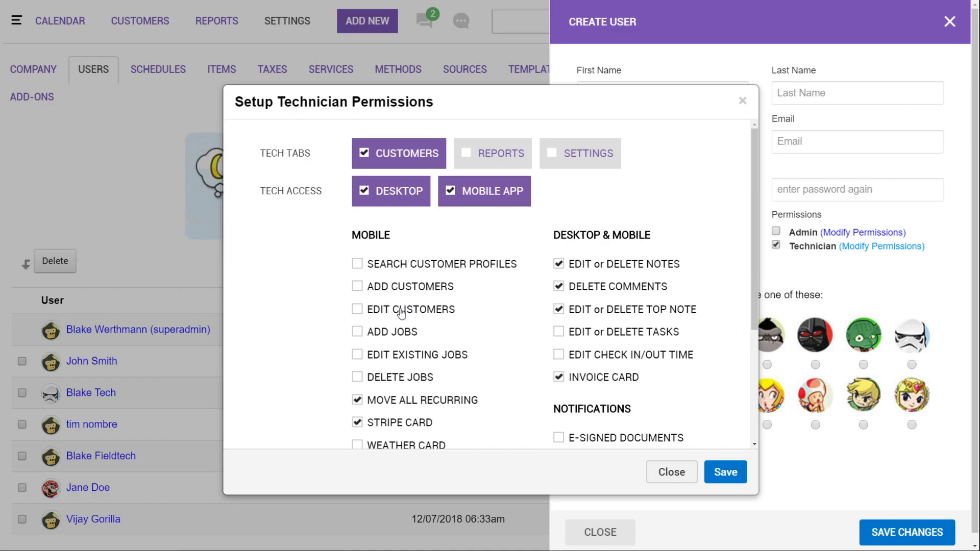
left_click(742, 101)
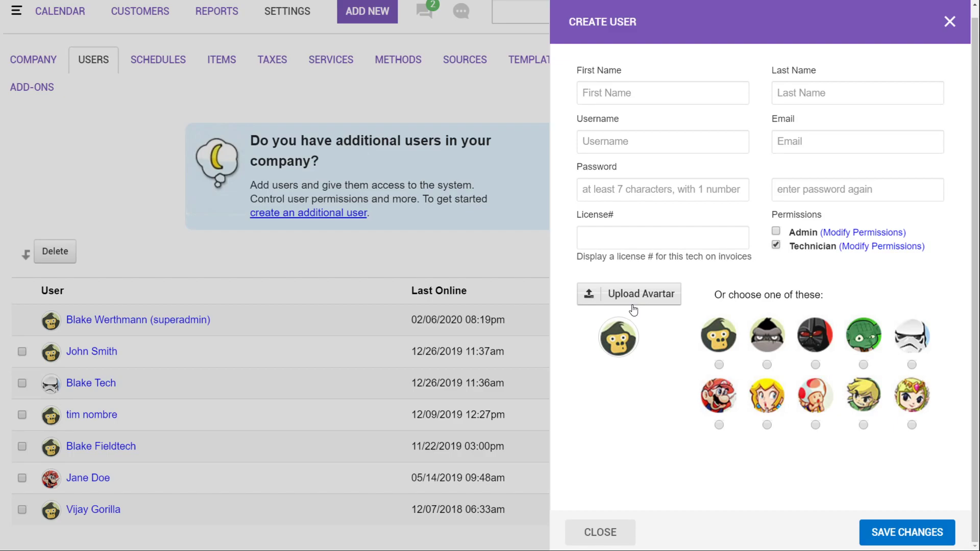
left_click(949, 23)
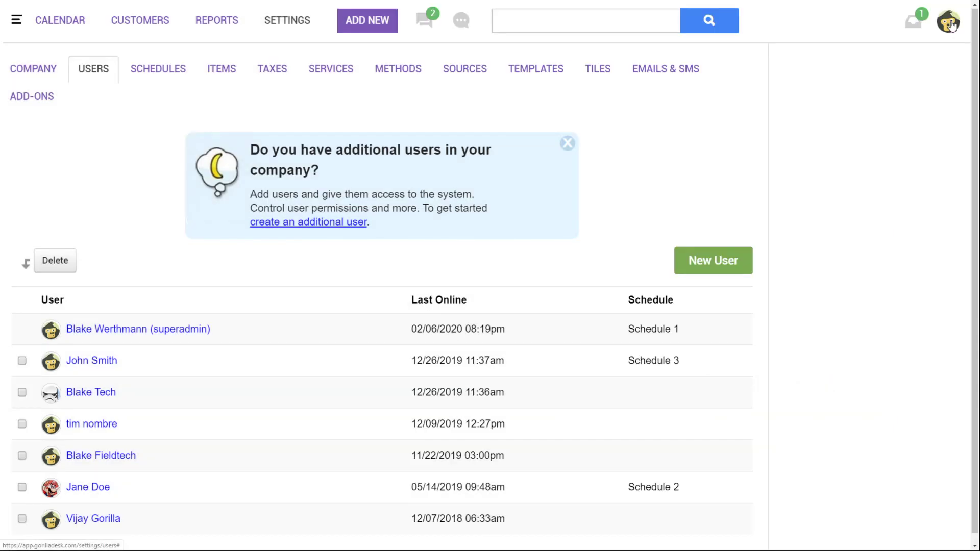
- Open the Schedules settings listing the three schedules and their assigned technicians
left_click(171, 76)
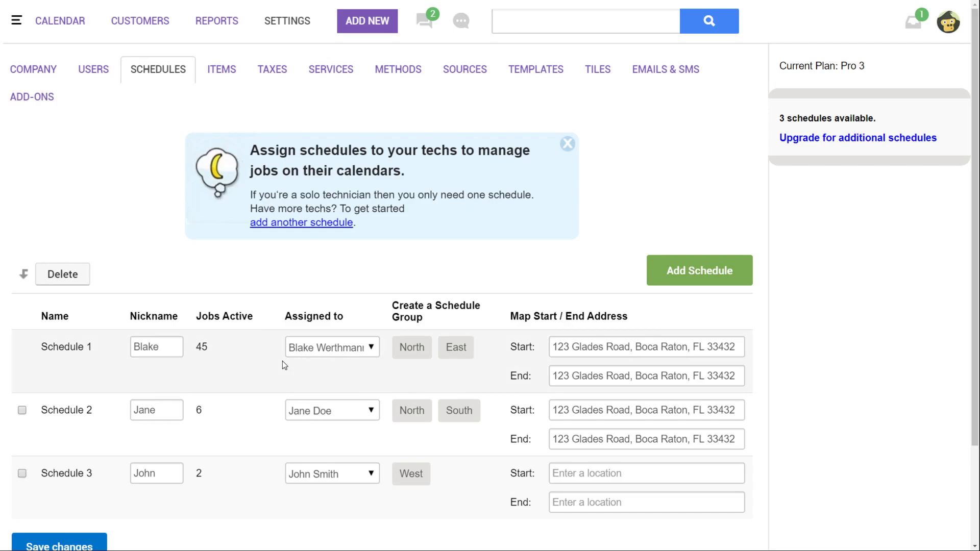
left_click(952, 29)
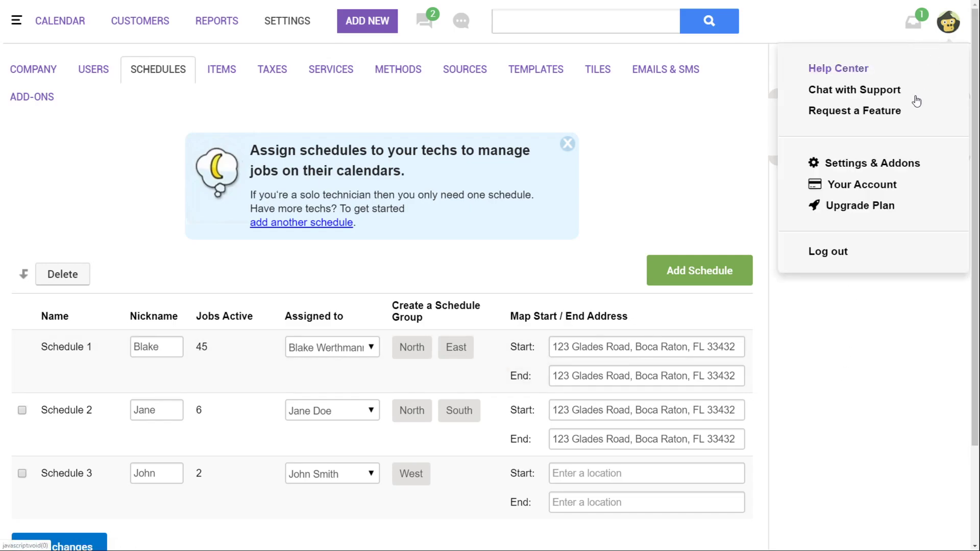
left_click(865, 210)
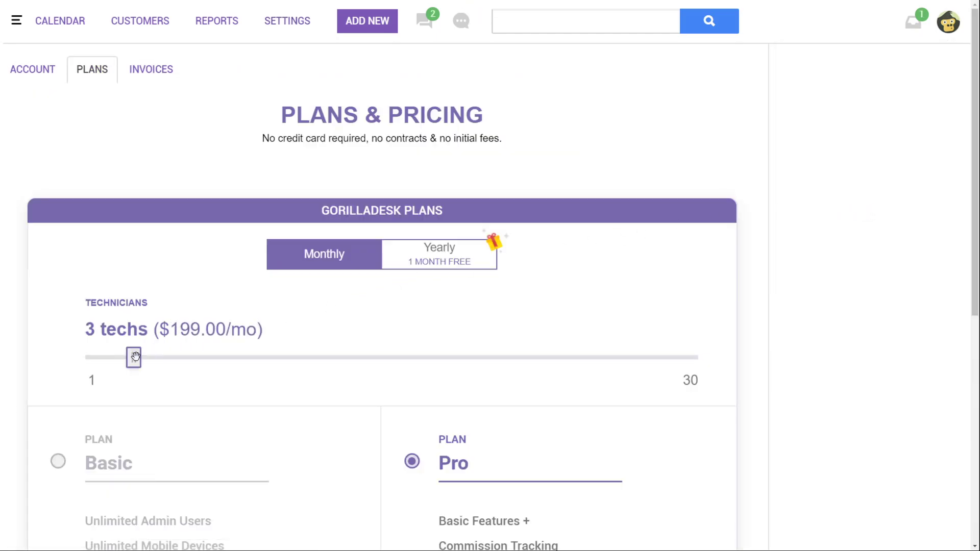
left_click_drag(134, 355, 184, 341)
scroll(186, 343, "down", 2)
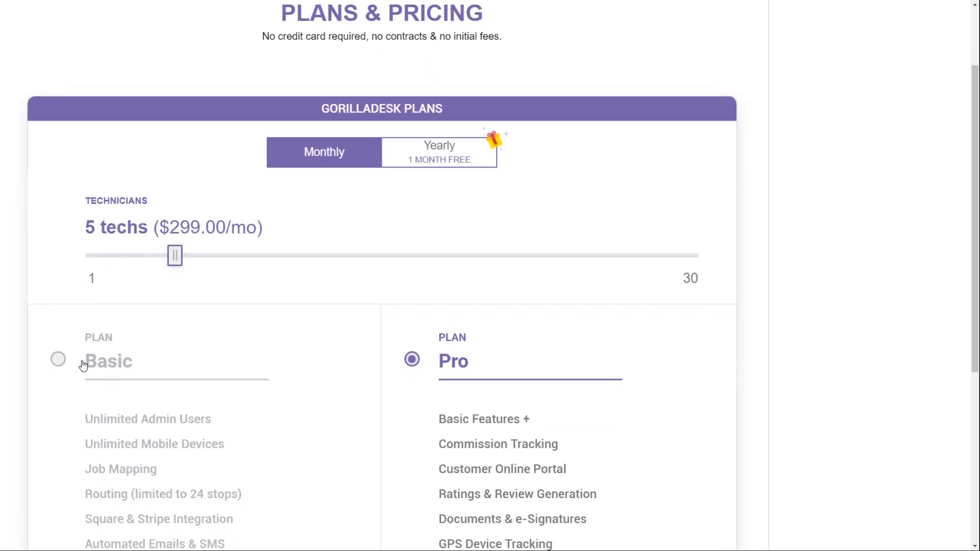
left_click(58, 360)
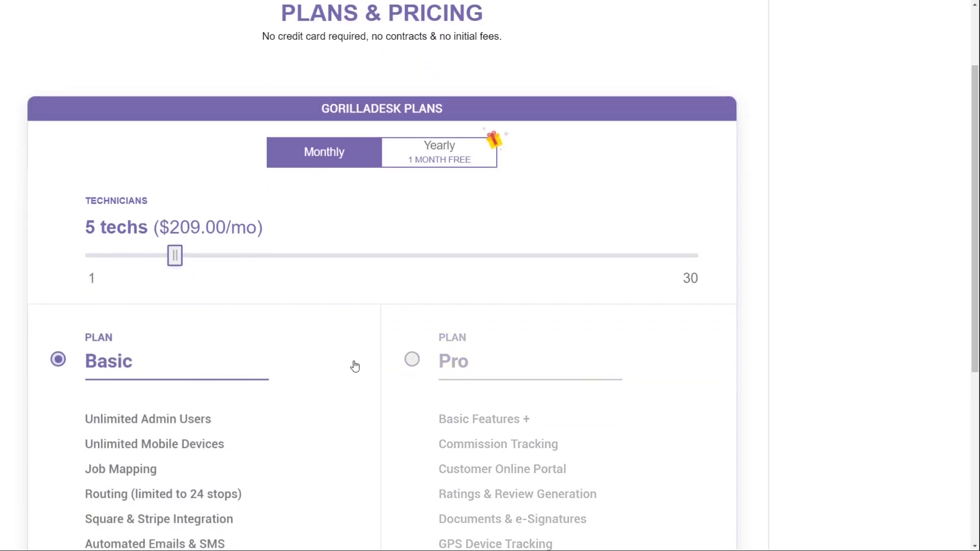
left_click(412, 359)
left_click_drag(175, 258, 154, 257)
scroll(390, 293, "up", 2)
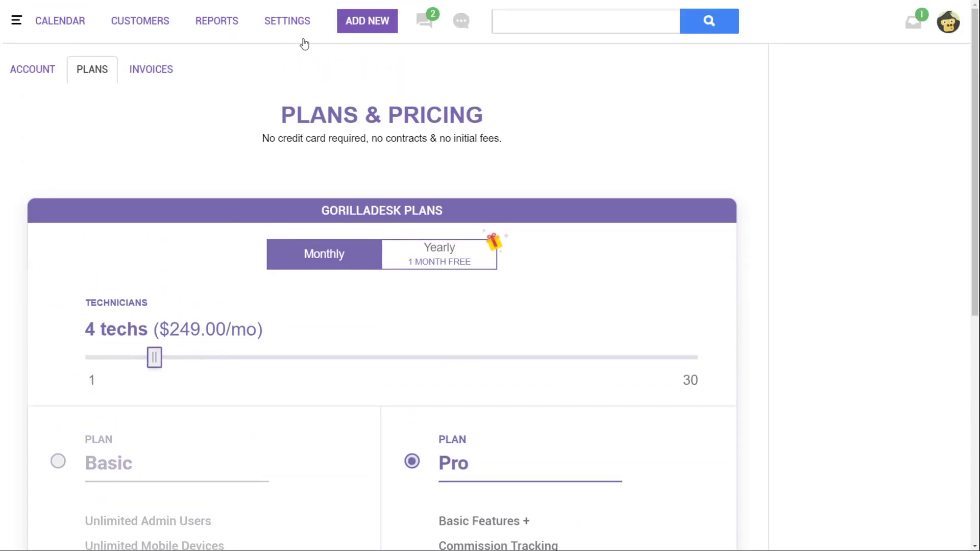
left_click(302, 41)
left_click(285, 118)
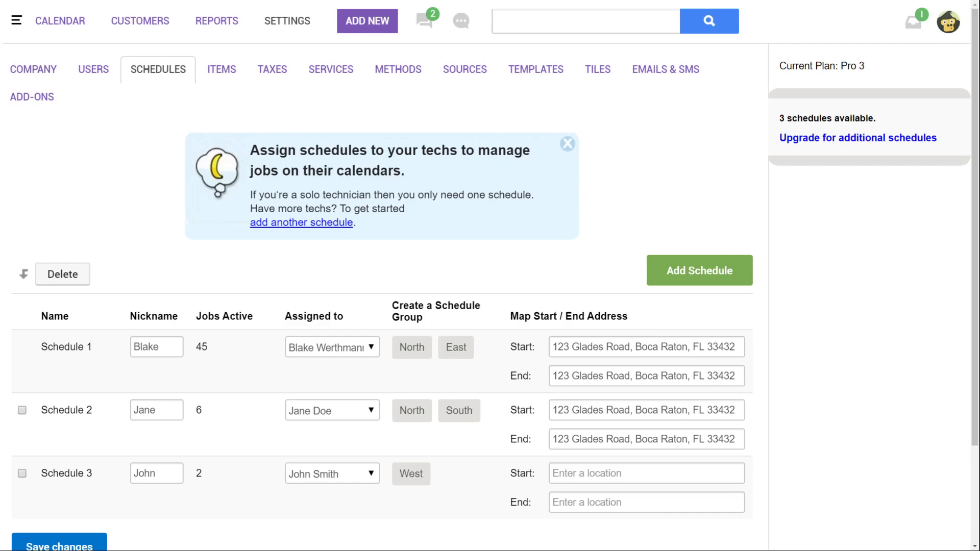
left_click(324, 347)
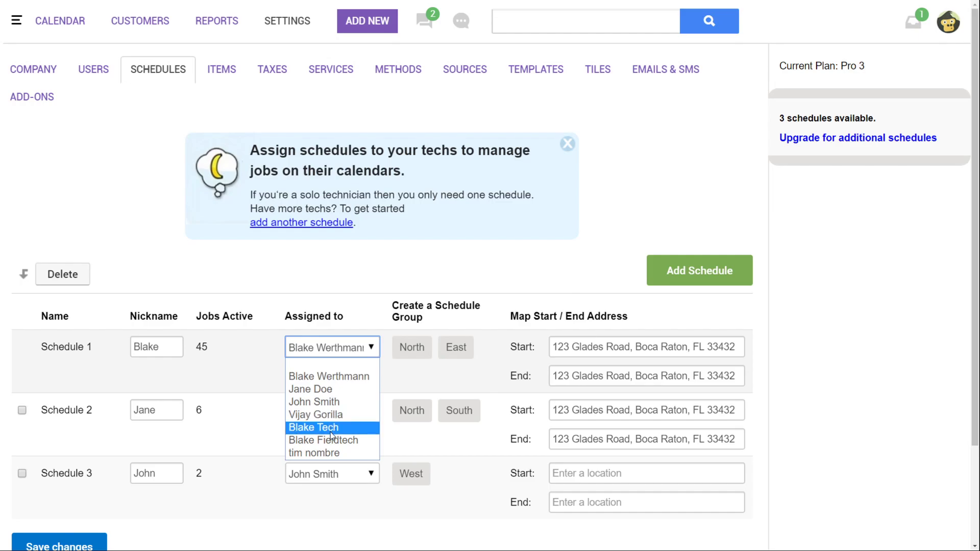
left_click(236, 270)
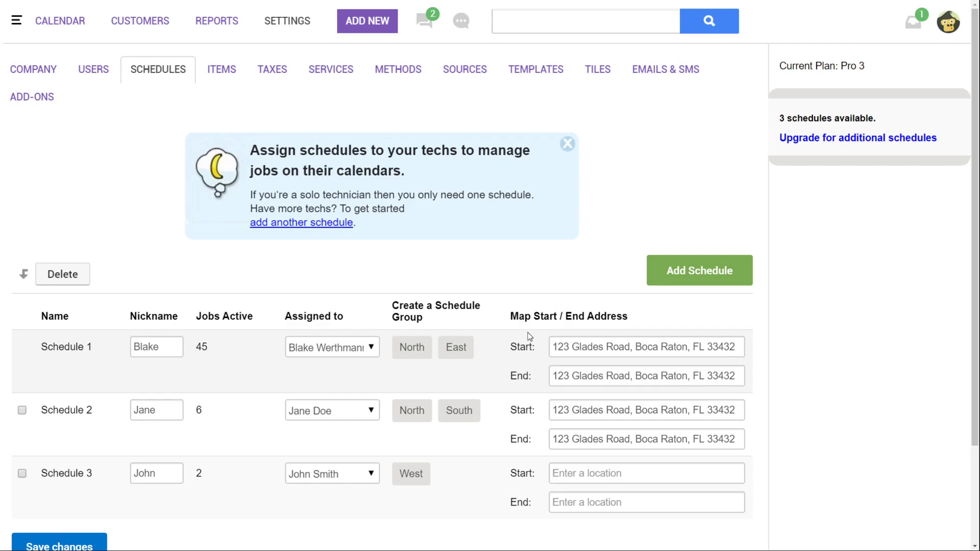
scroll(217, 309, "down", 2)
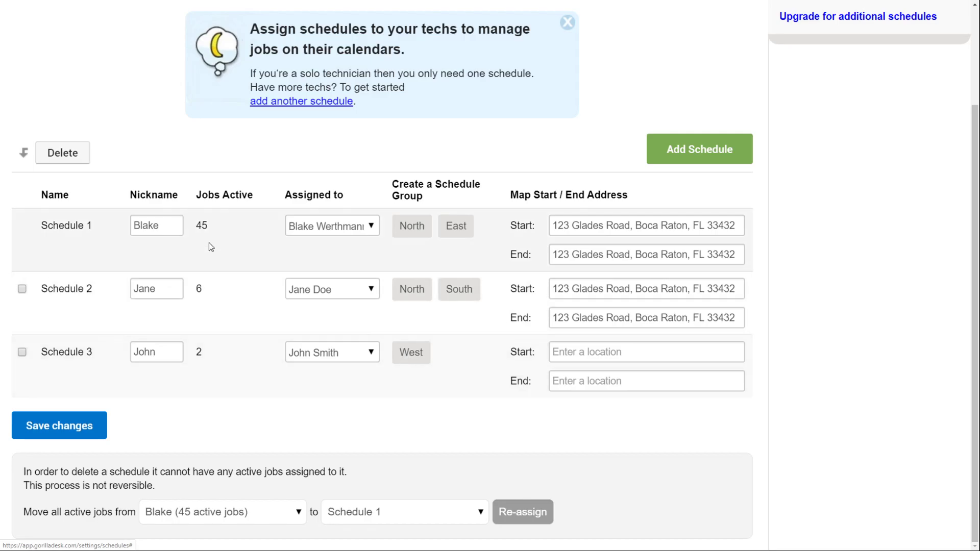
scroll(210, 243, "up", 3)
- Show the North group's Blake and Jane schedules on the Feb 2–8, 2020 week calendar
left_click(63, 23)
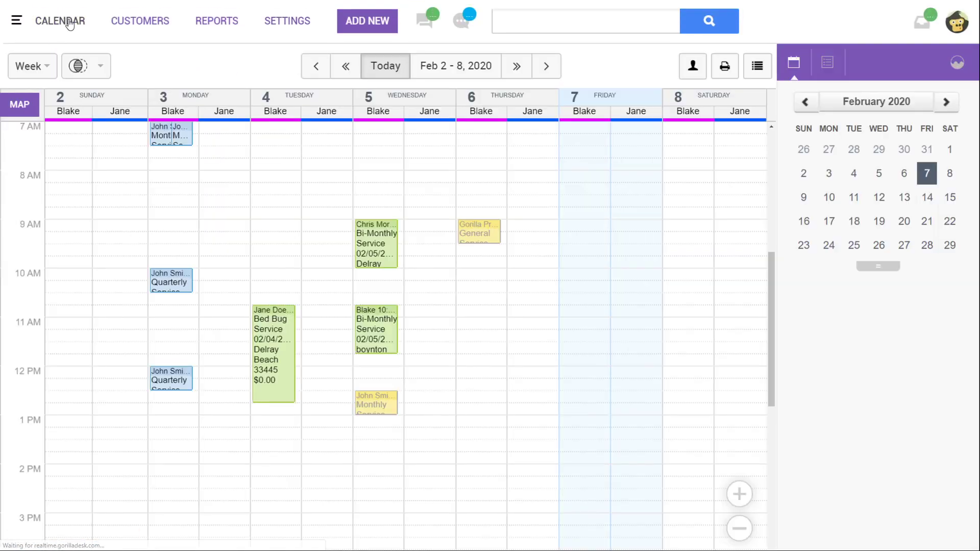
left_click(681, 62)
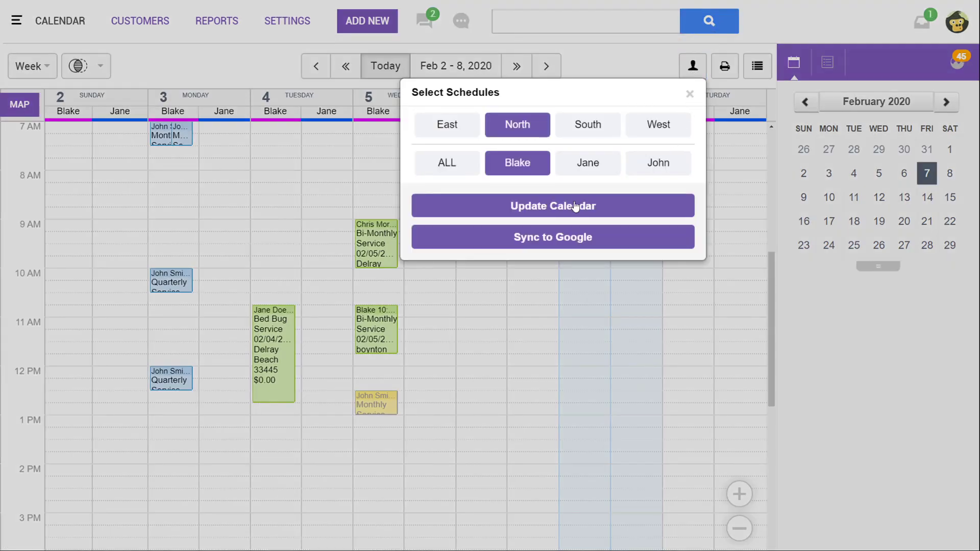
left_click(591, 48)
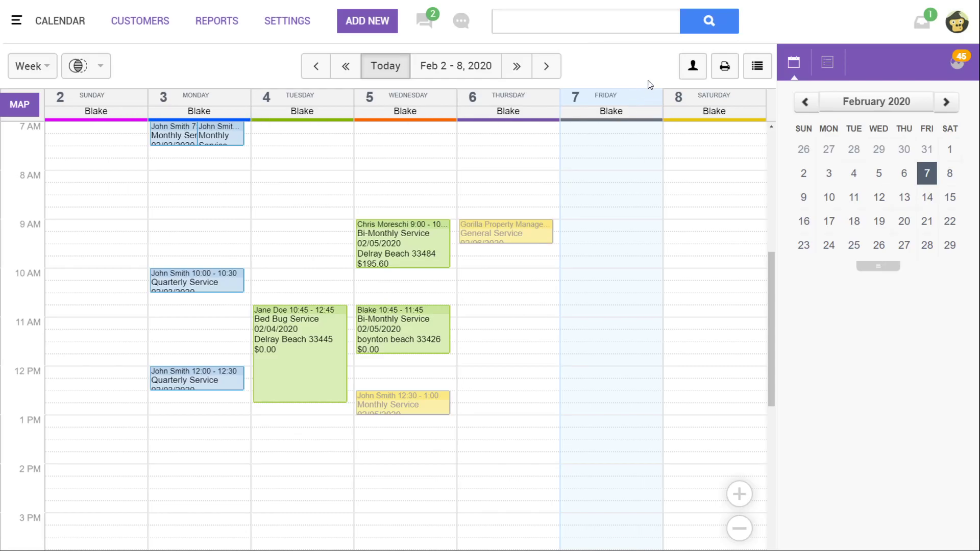
left_click(694, 71)
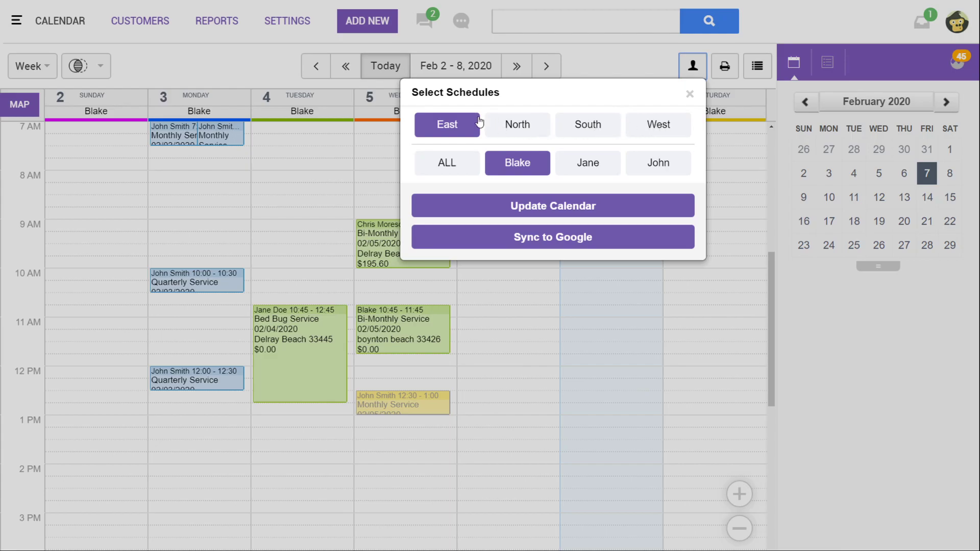
left_click(516, 128)
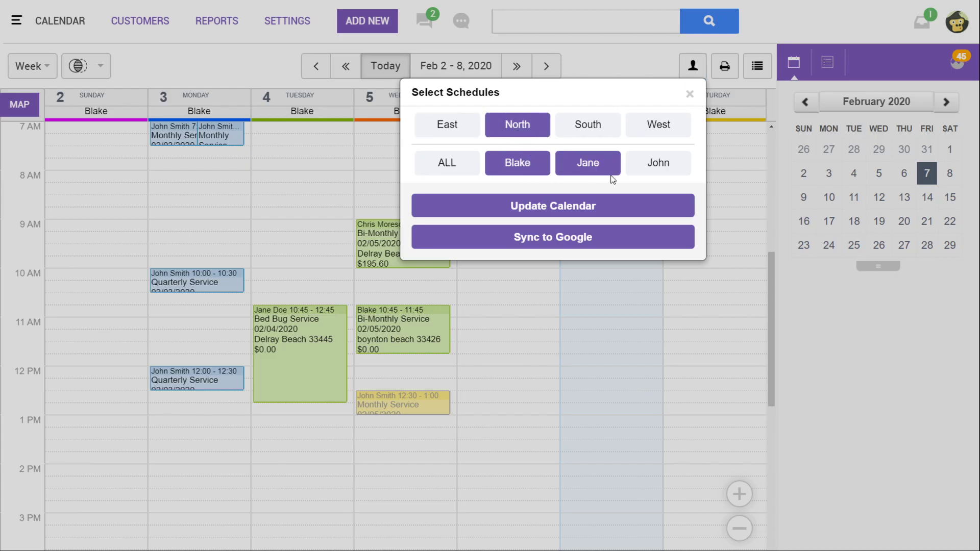
left_click(532, 210)
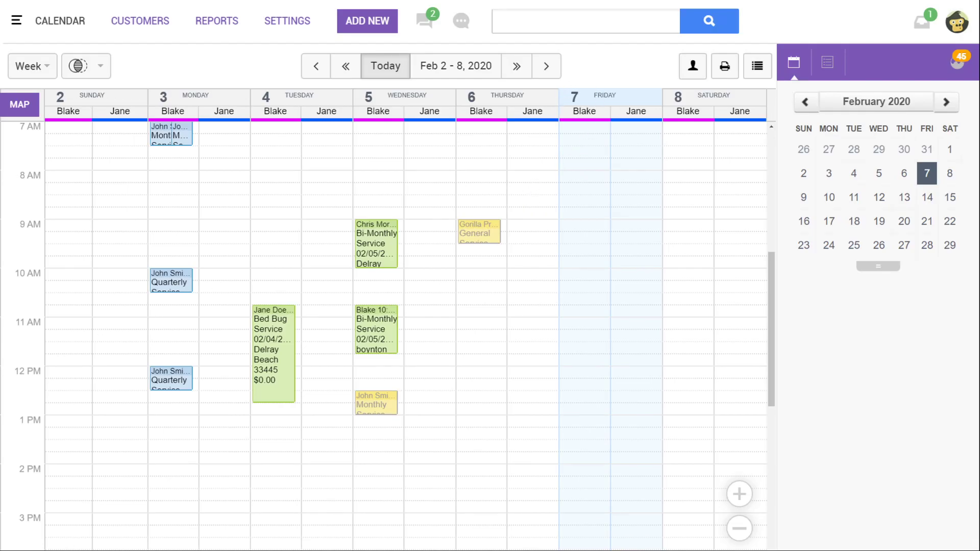
left_click(293, 23)
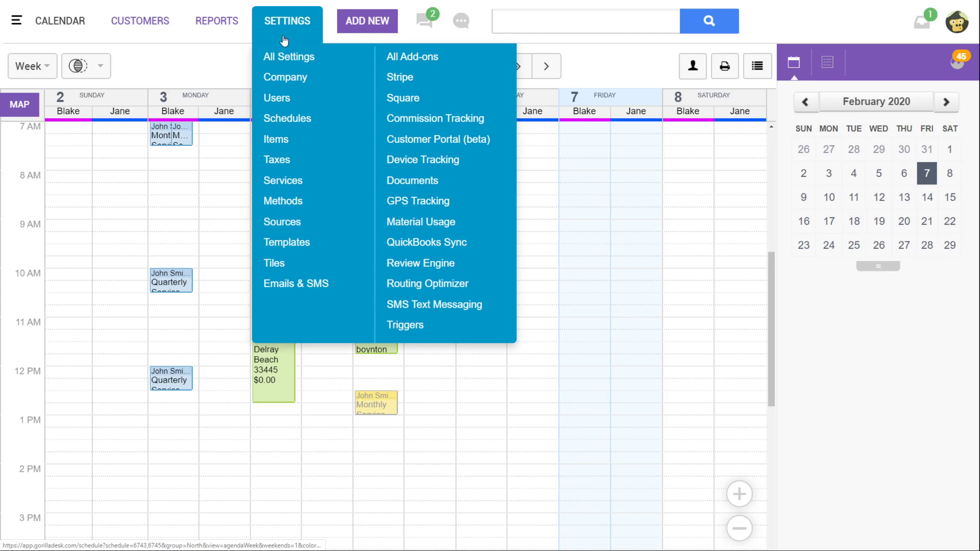
left_click(296, 210)
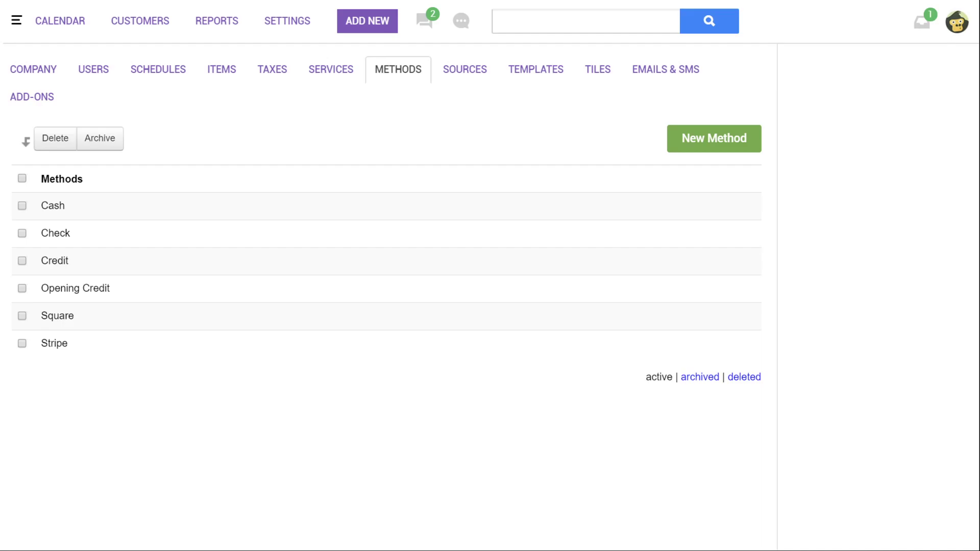
left_click(710, 146)
left_click(627, 81)
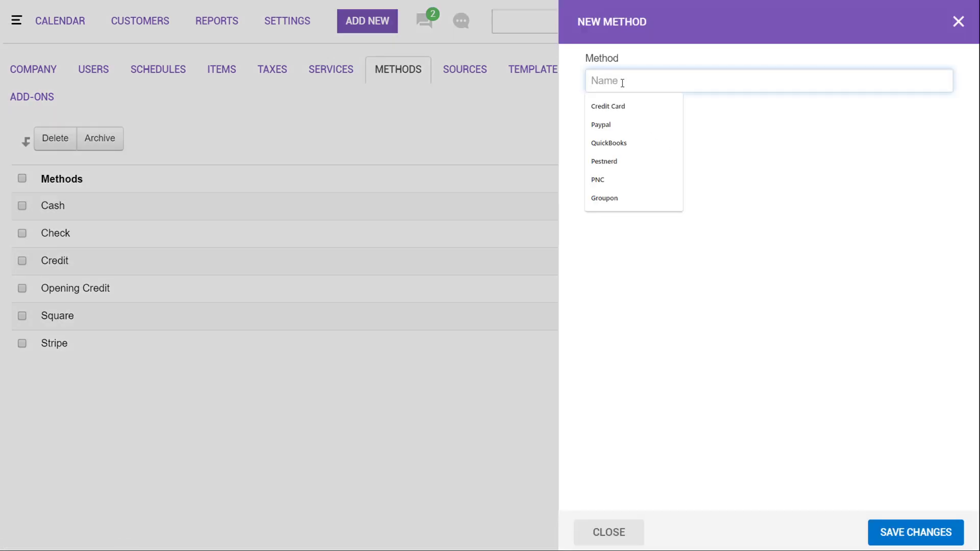
type("Paypal")
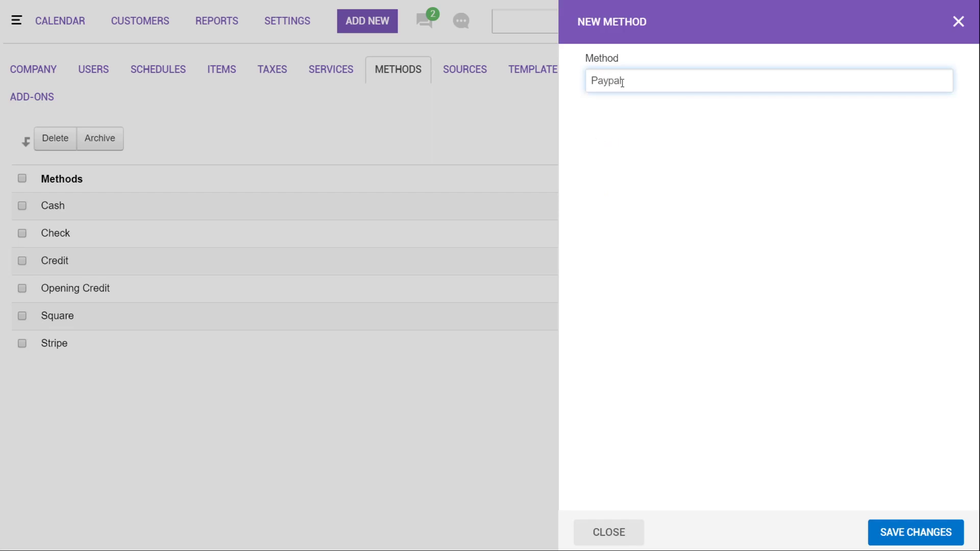
left_click(924, 532)
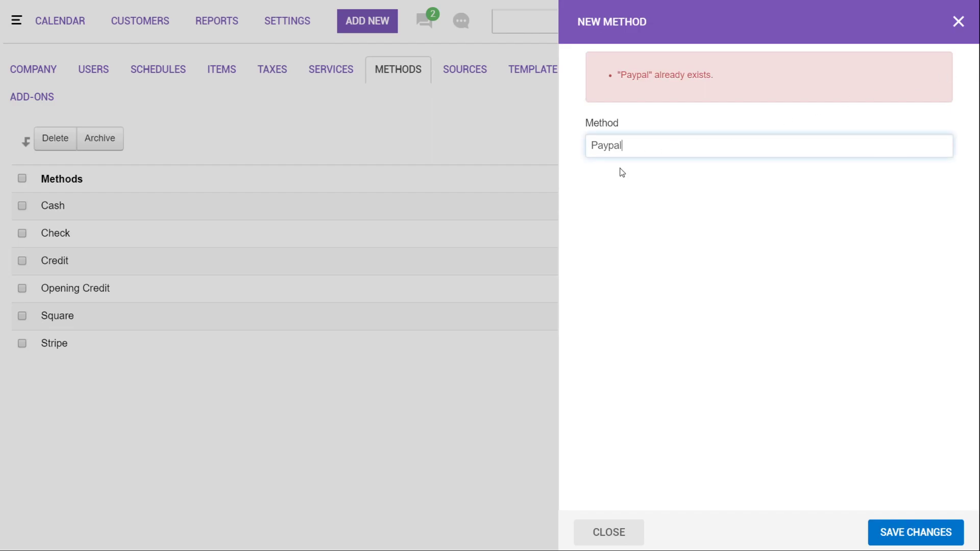
left_click(207, 393)
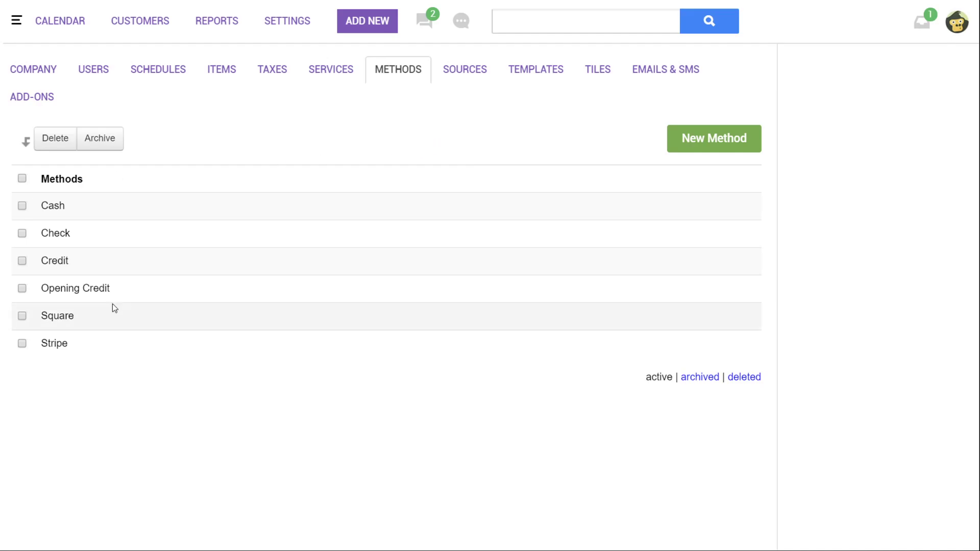
left_click(466, 77)
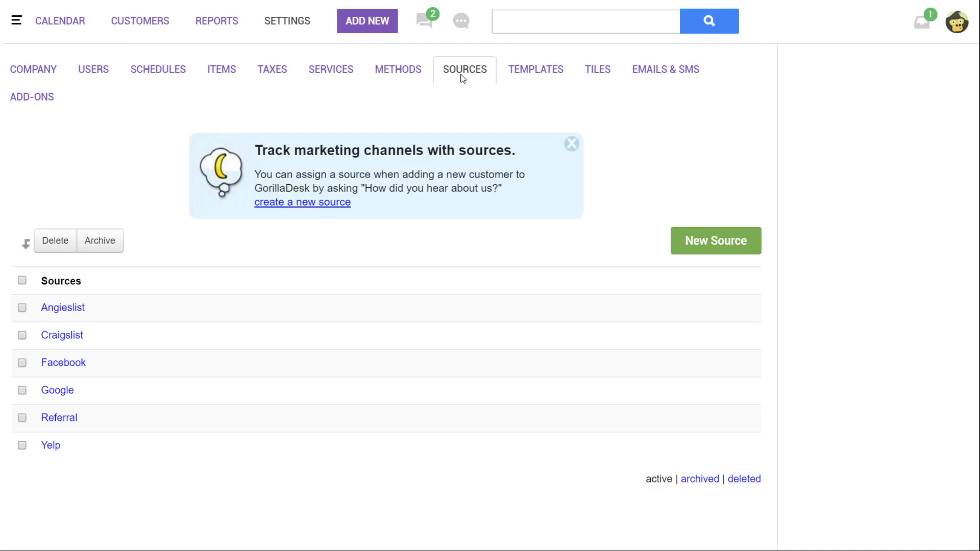
- Create a new customer source named 'Linkedin' and save it
left_click(722, 242)
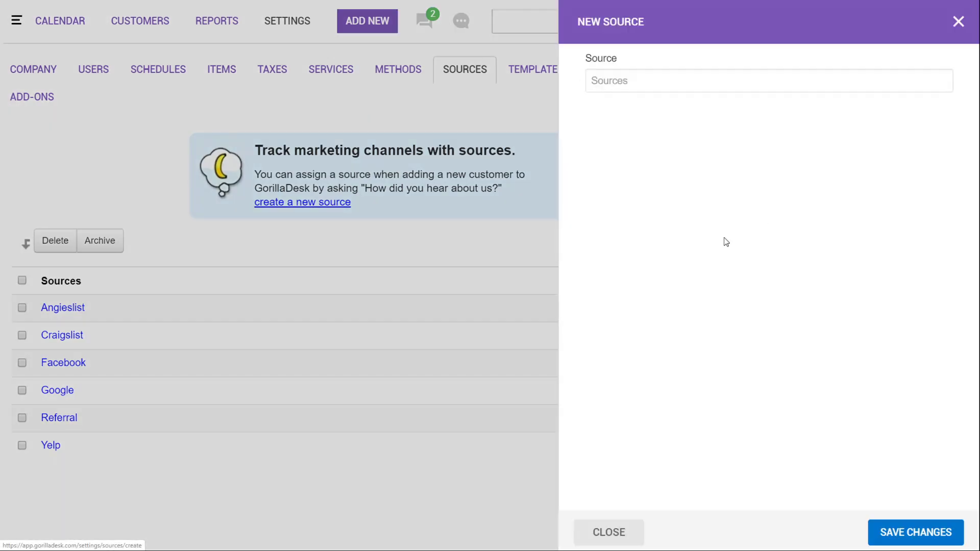
left_click(641, 73)
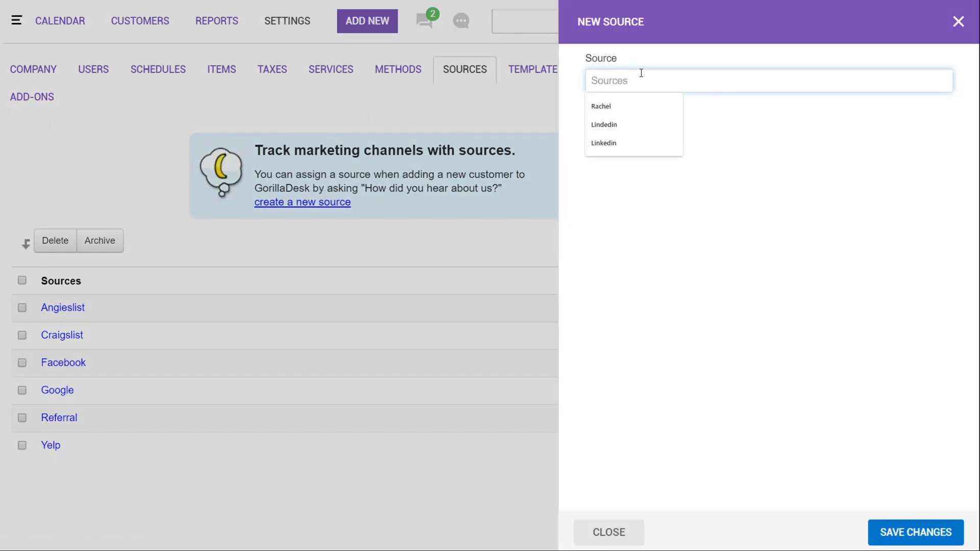
type("Linkedin")
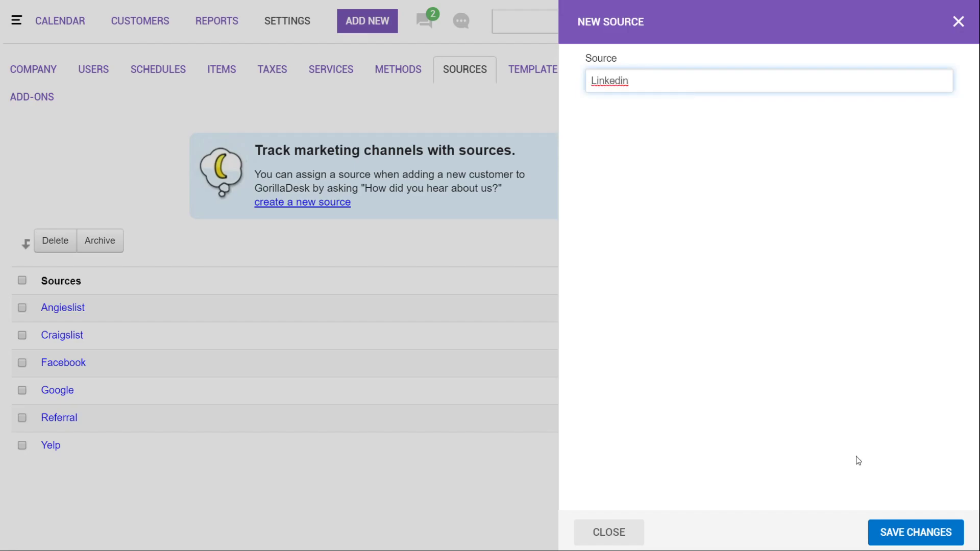
left_click(913, 532)
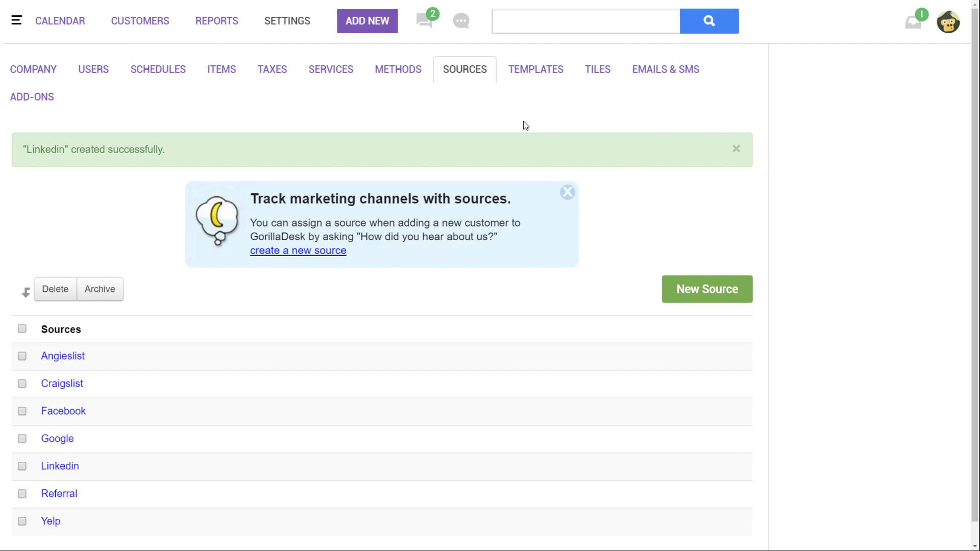
left_click(375, 23)
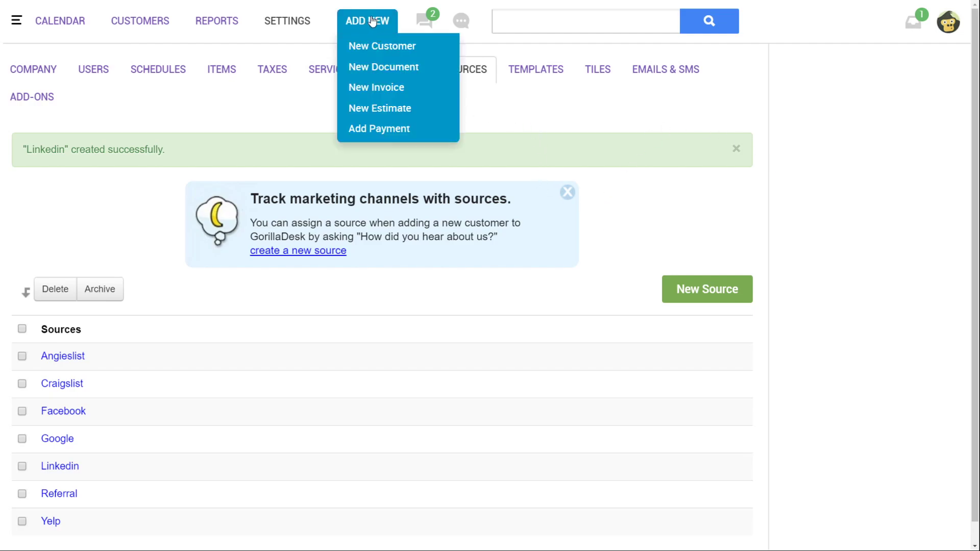
left_click(382, 47)
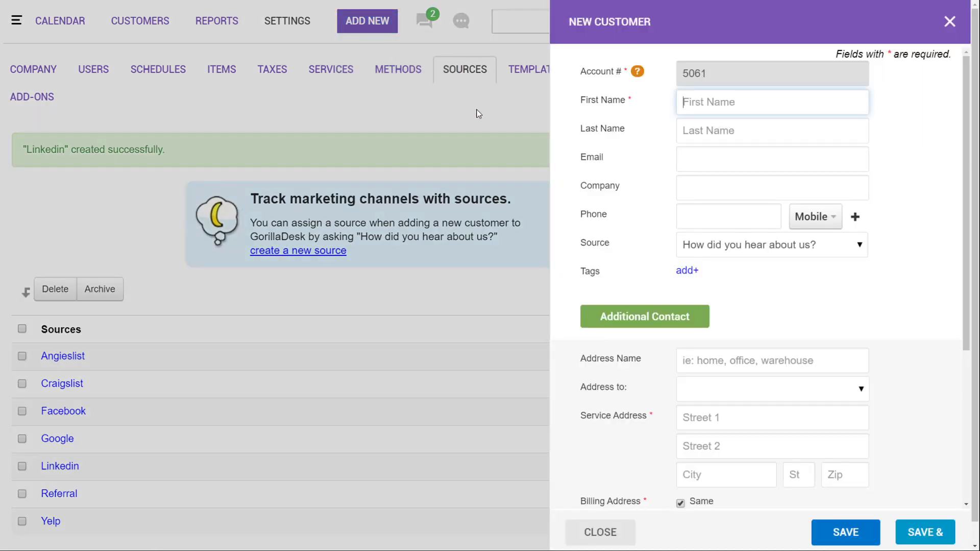
left_click(721, 247)
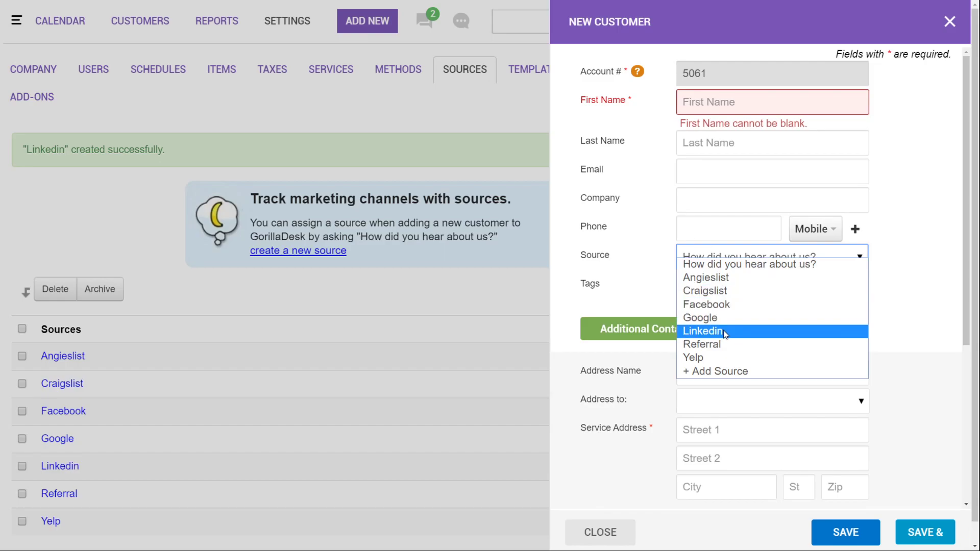
left_click(909, 253)
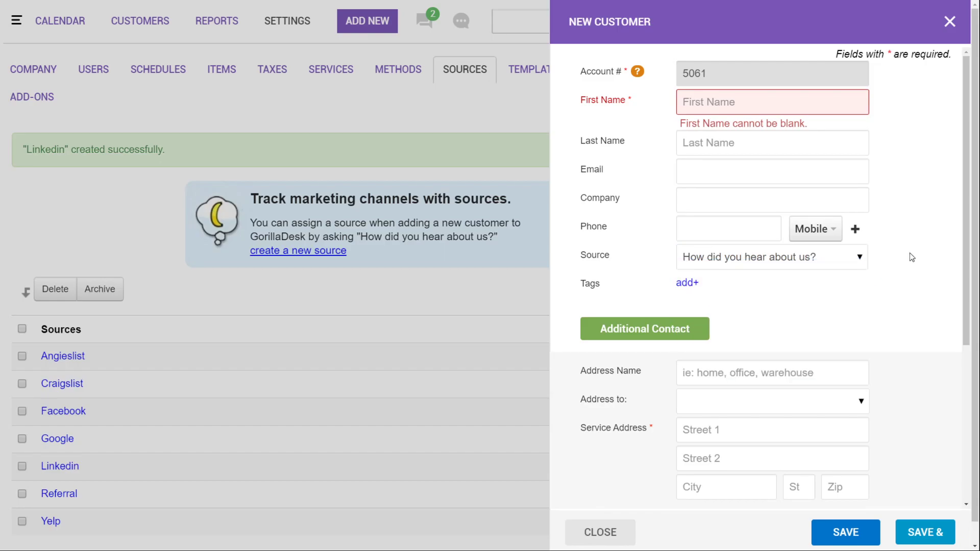
left_click(950, 23)
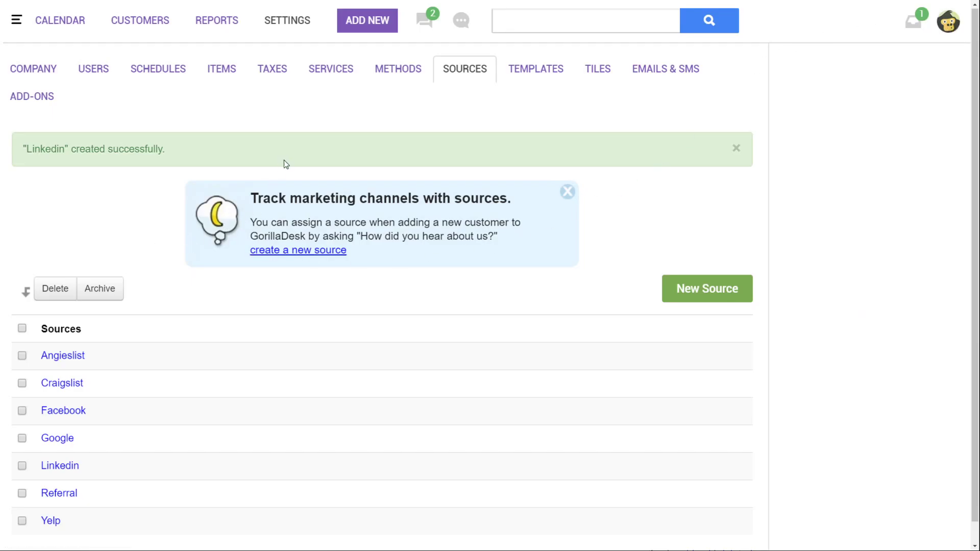
mouse_move(184, 33)
left_click(513, 73)
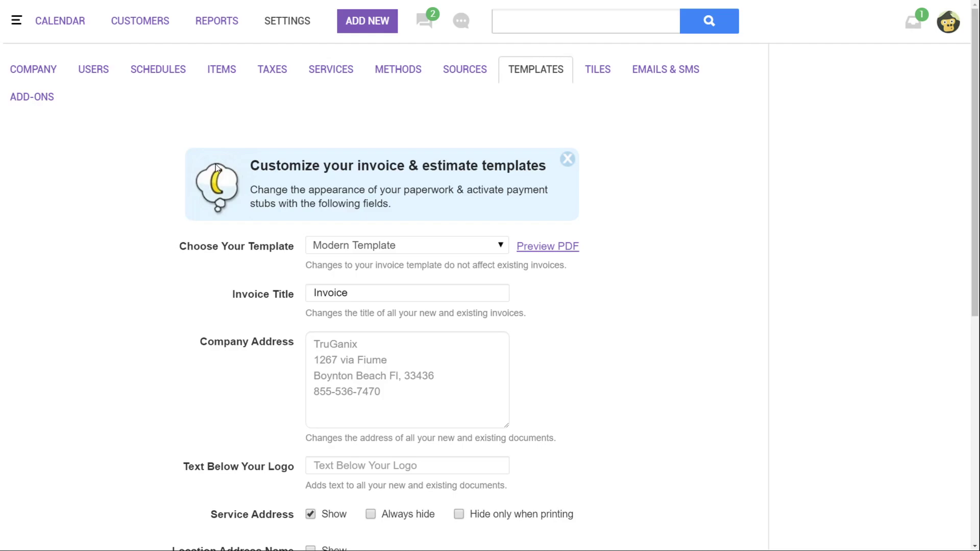
- Keep Modern Template for invoices and review the Invoice and Estimate Title fields unchanged
left_click(426, 247)
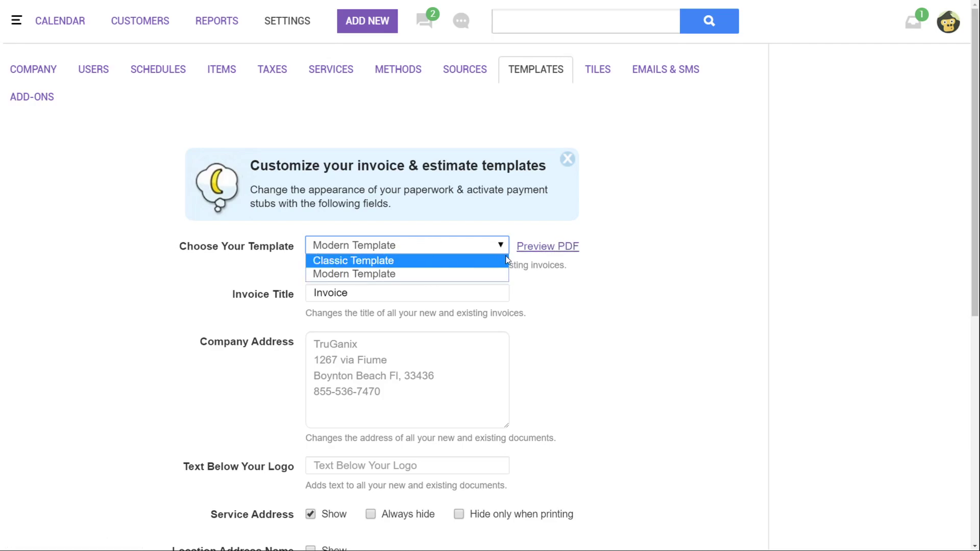
left_click(587, 342)
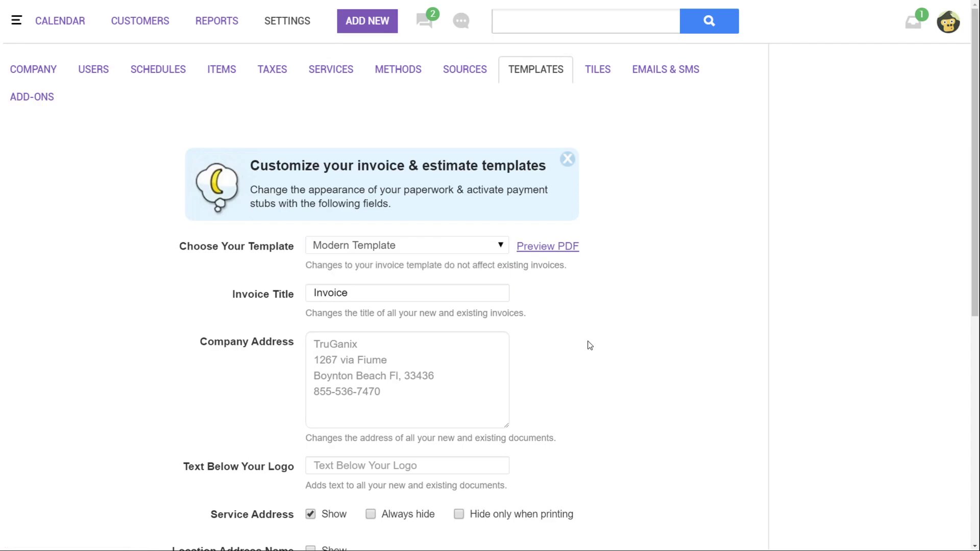
left_click(390, 291)
scroll(393, 293, "down", 5)
scroll(406, 327, "down", 1)
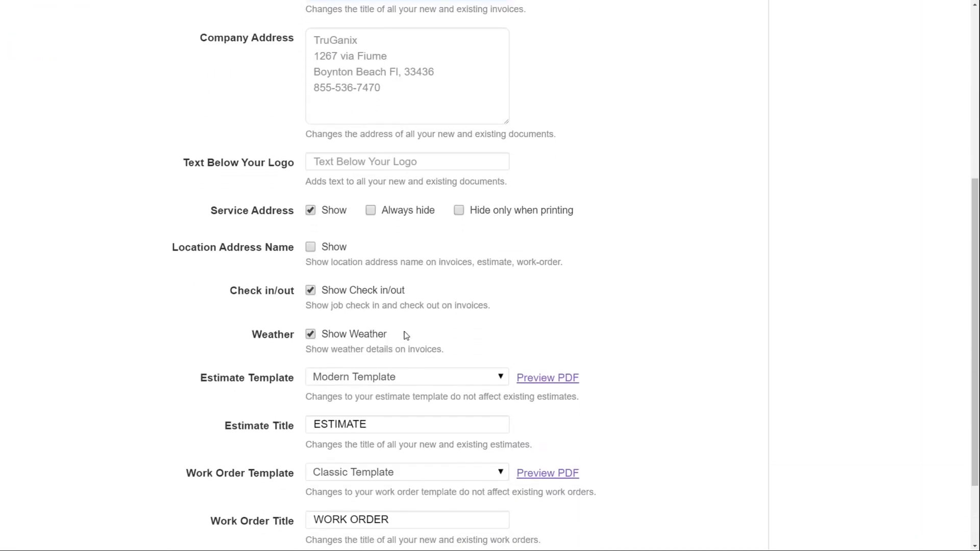
left_click_drag(377, 421, 294, 423)
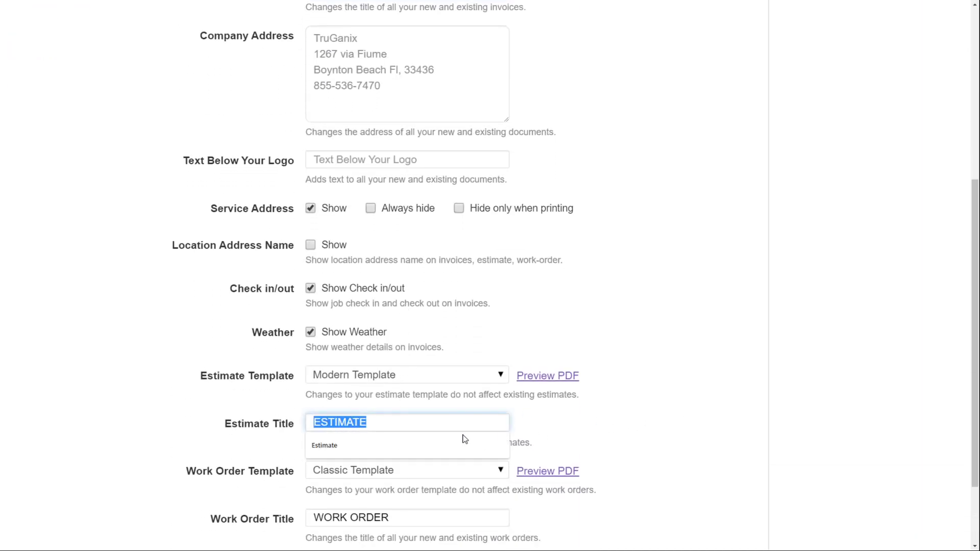
left_click(380, 418)
left_click(630, 430)
- Review the Company Address field and the remaining template settings
scroll(630, 431, "down", 2)
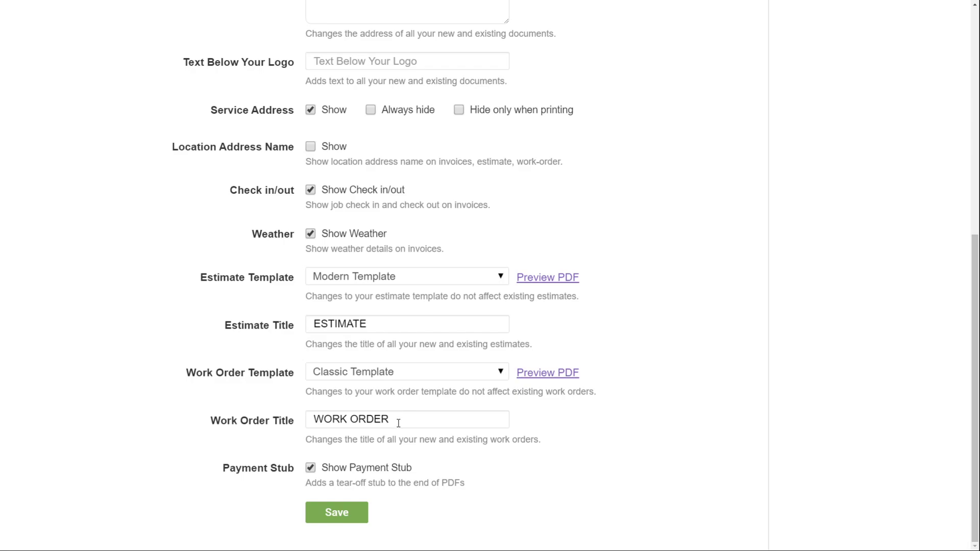
scroll(505, 306, "up", 5)
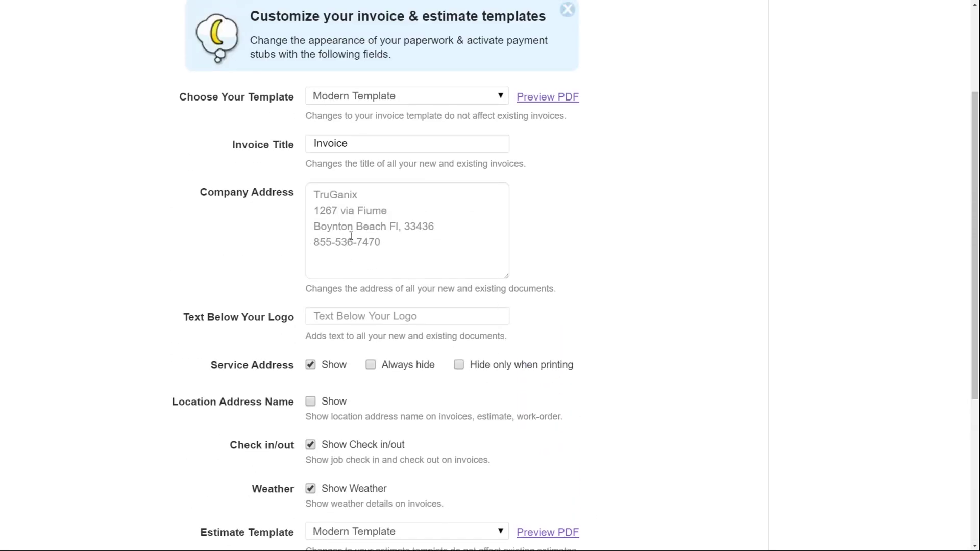
left_click(391, 234)
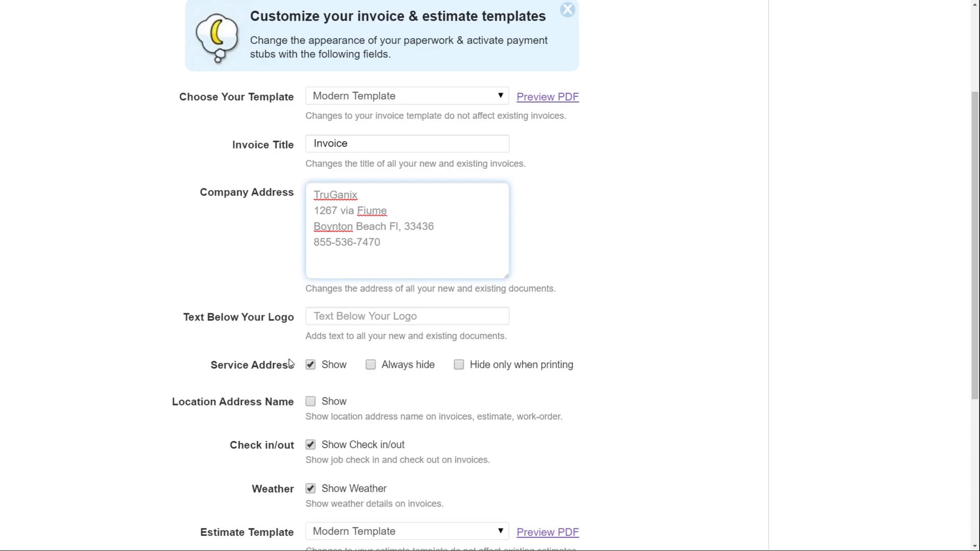
scroll(288, 360, "down", 1)
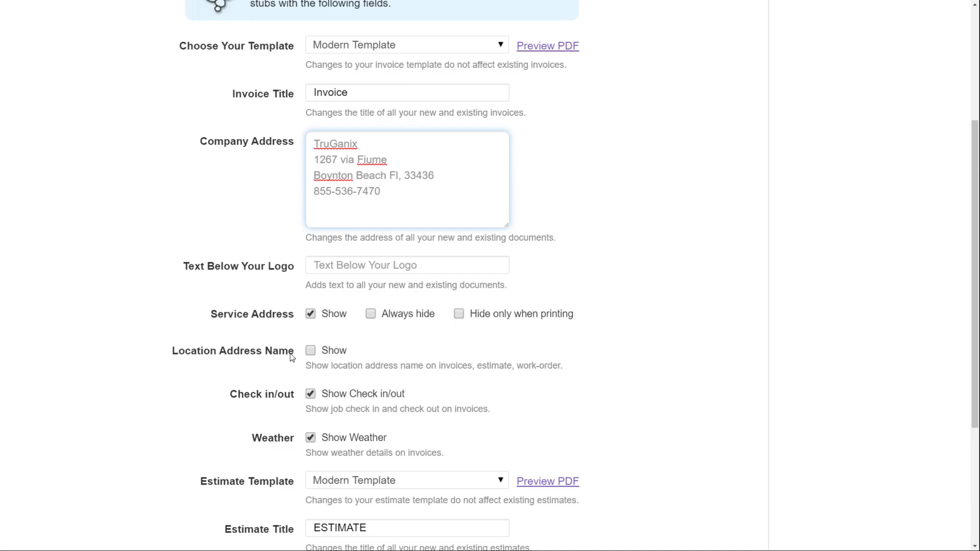
scroll(290, 356, "down", 1)
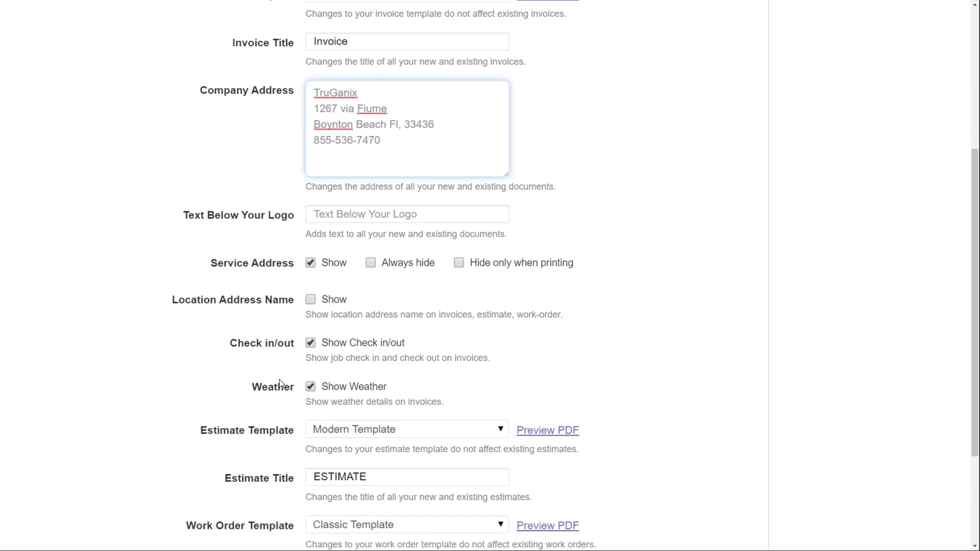
scroll(279, 381, "down", 1)
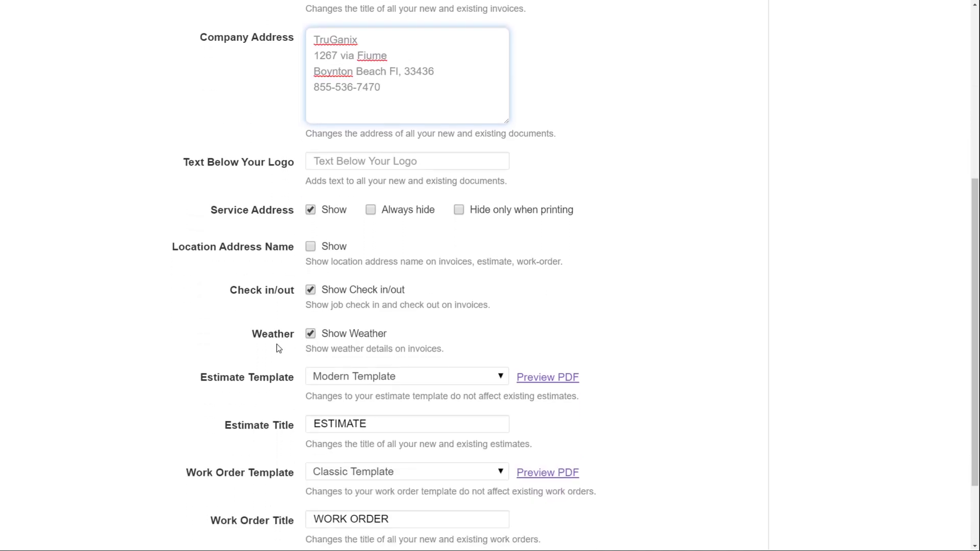
scroll(276, 344, "down", 2)
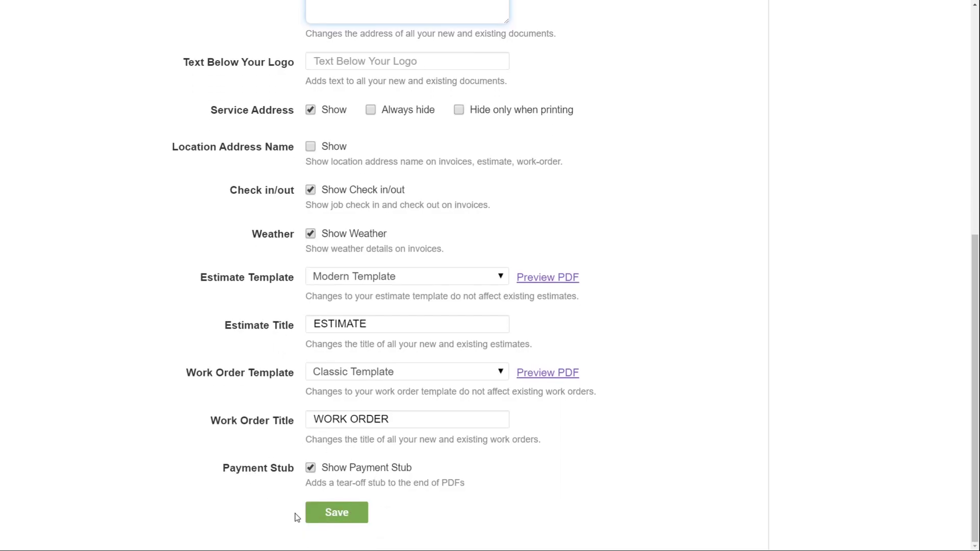
scroll(442, 516, "up", 8)
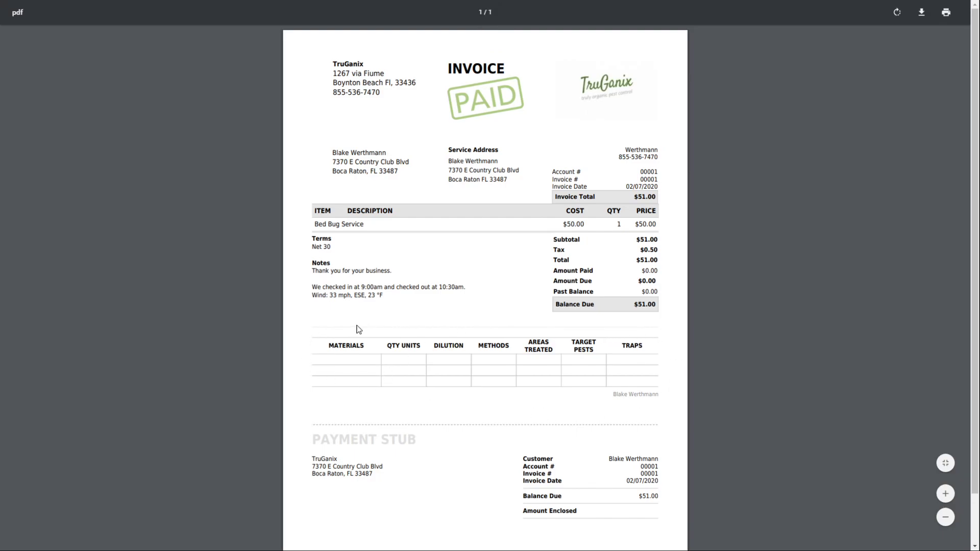
- Check the invoice PDF preview, then return to the GorillaDesk Templates tab in full screen
mouse_move(494, 4)
left_click(489, 37)
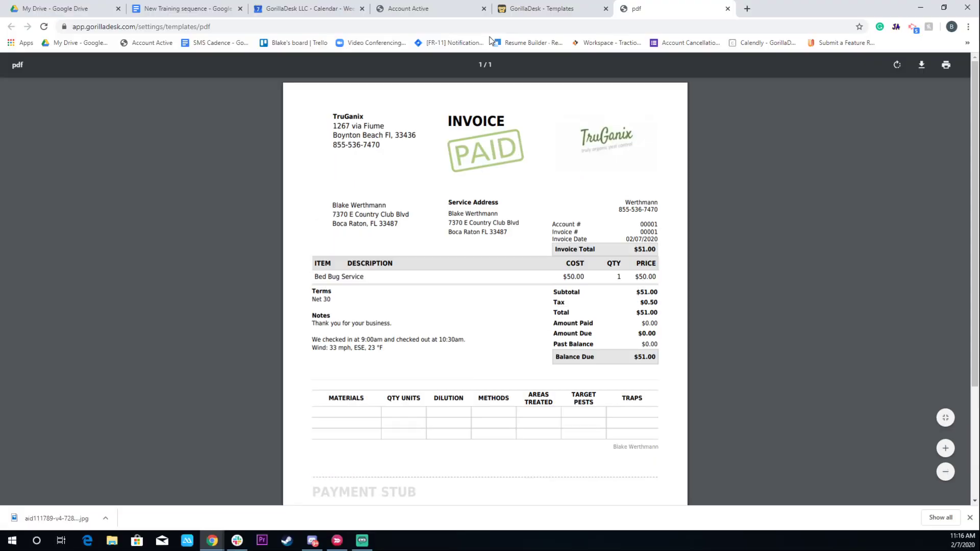
left_click(541, 9)
key("F11")
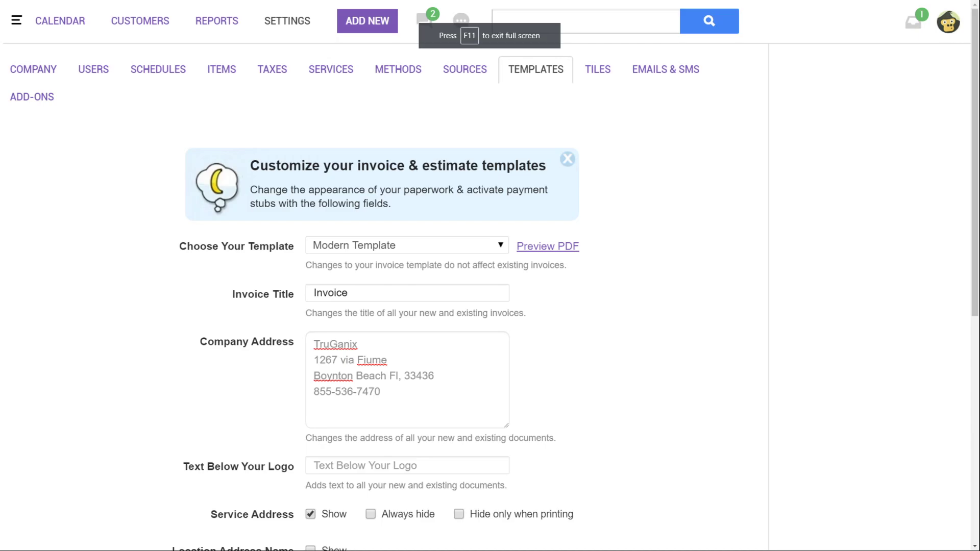
- Save the invoice and estimate template settings from the bottom of the page
scroll(667, 481, "down", 6)
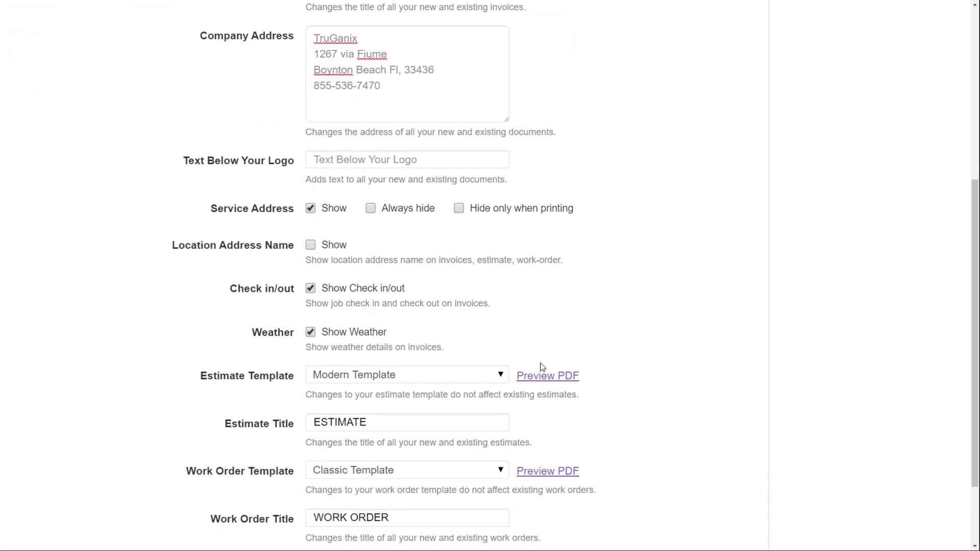
scroll(542, 368, "down", 2)
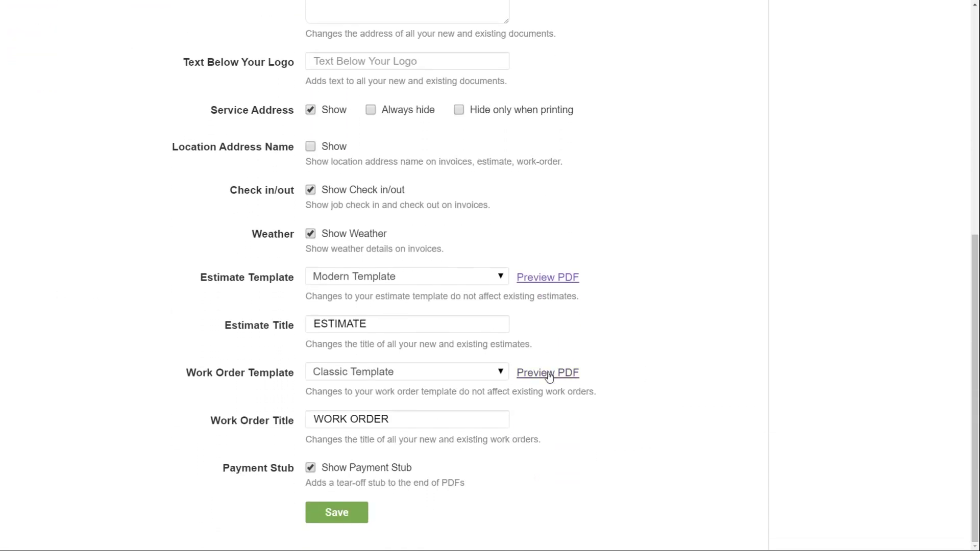
left_click(354, 518)
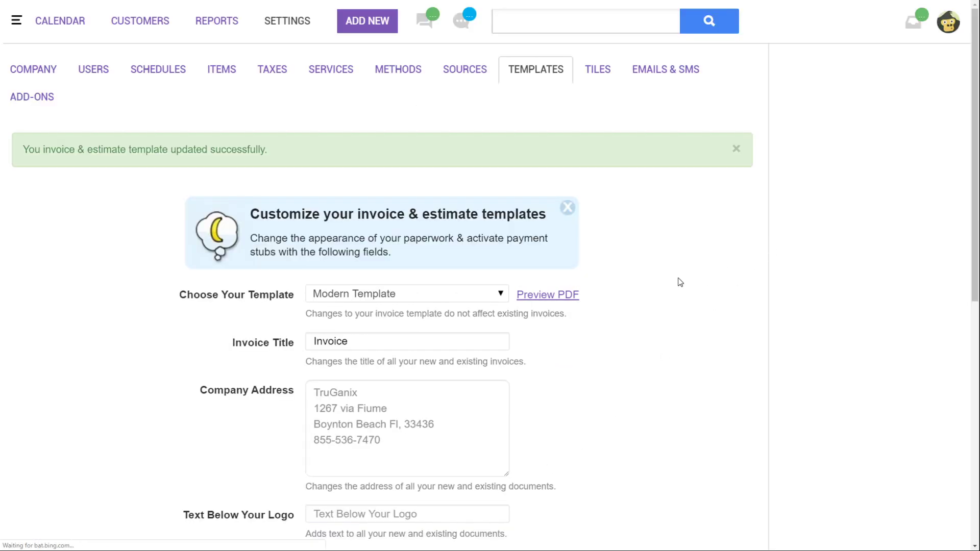
left_click(605, 77)
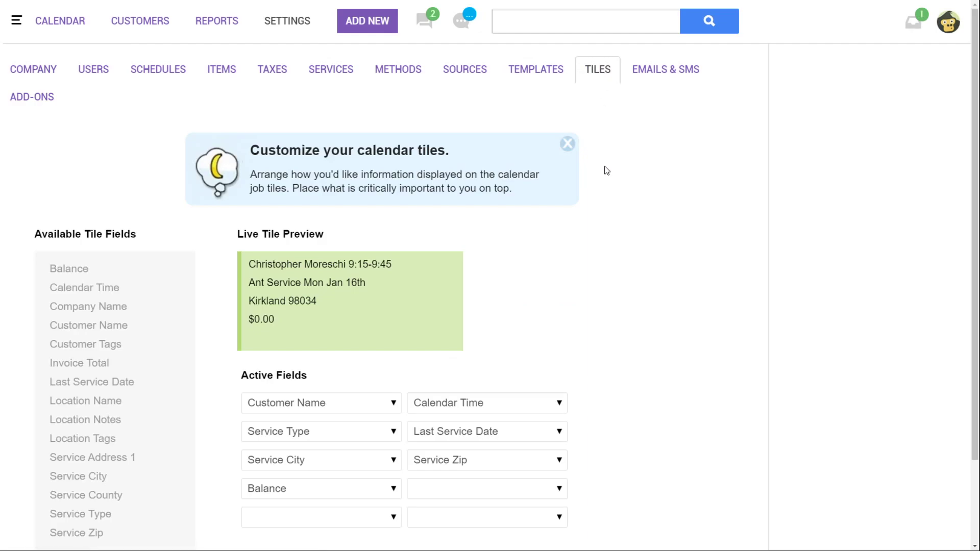
- Set the tile's first-row right field to Service Type and second-row left field to Calendar Time
scroll(608, 303, "down", 1)
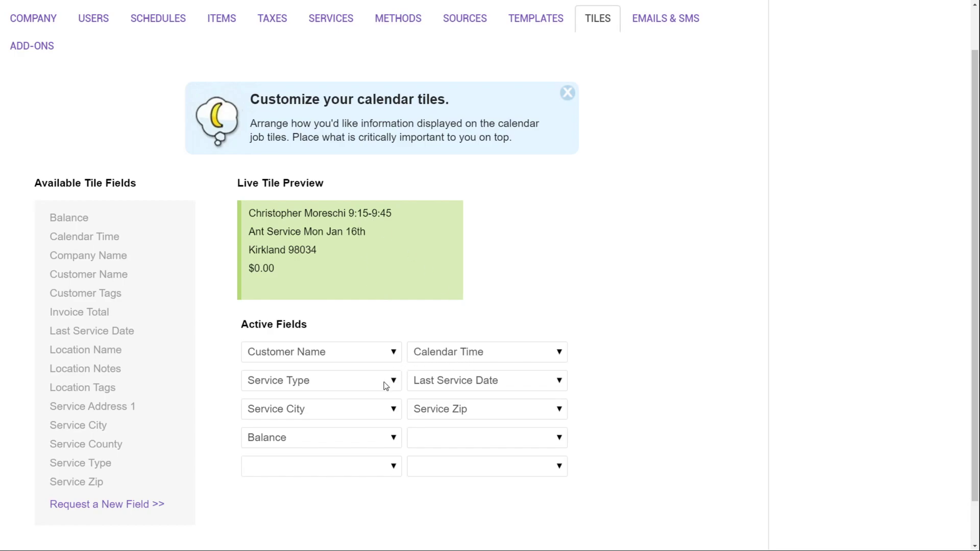
left_click(462, 355)
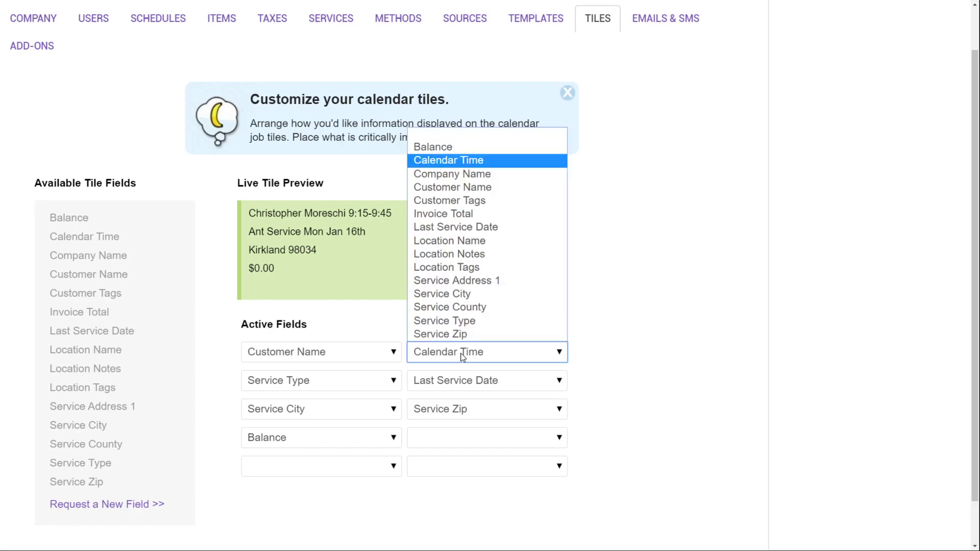
left_click(449, 321)
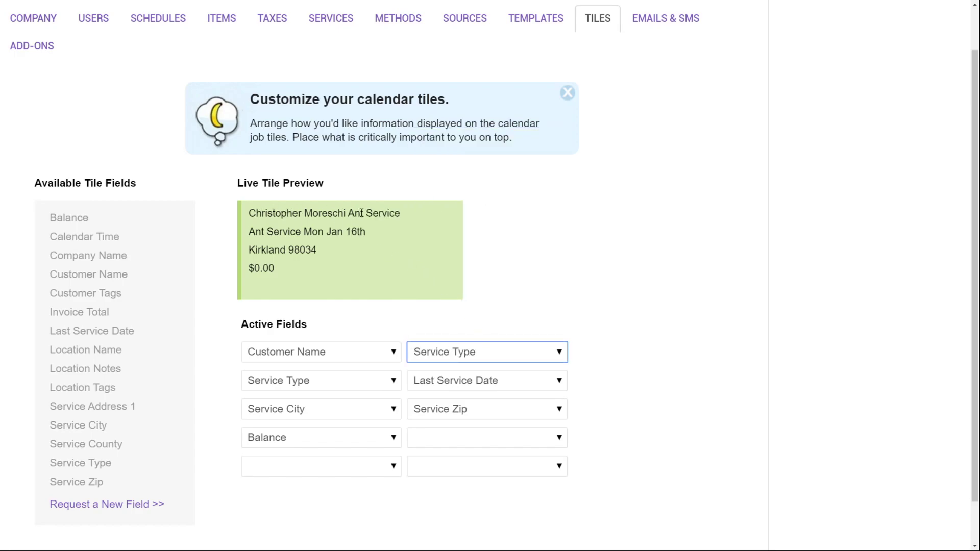
left_click(312, 384)
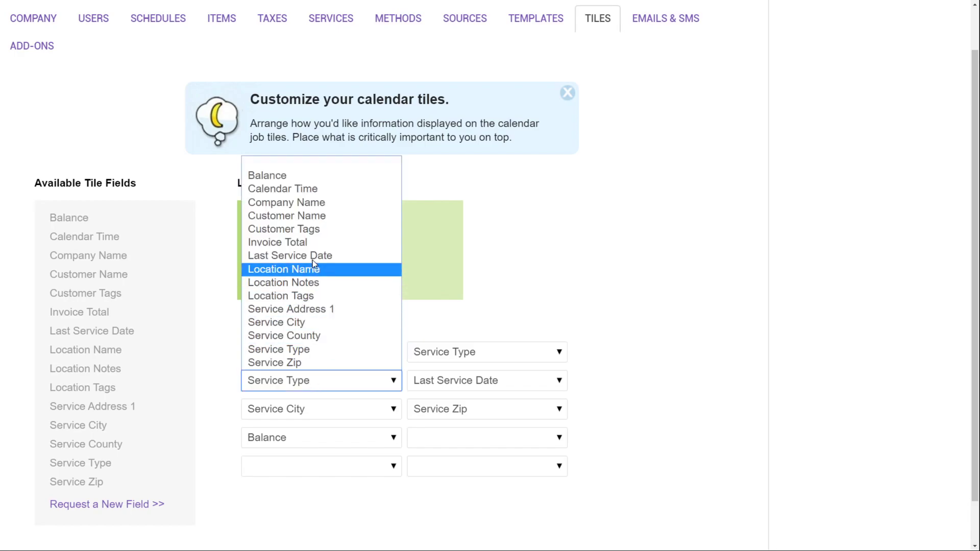
left_click(321, 194)
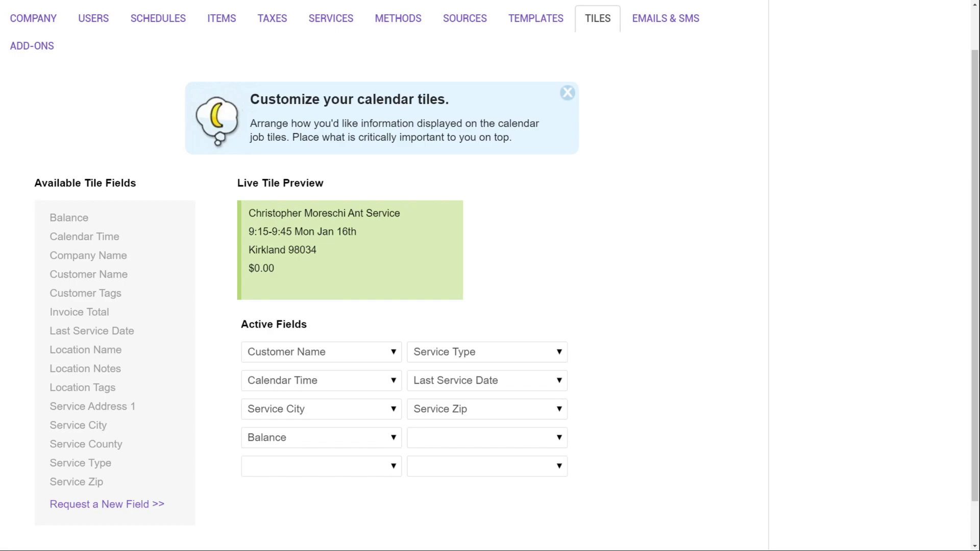
- Open the Material Usage add-on settings from the Add-ons page
left_click(42, 50)
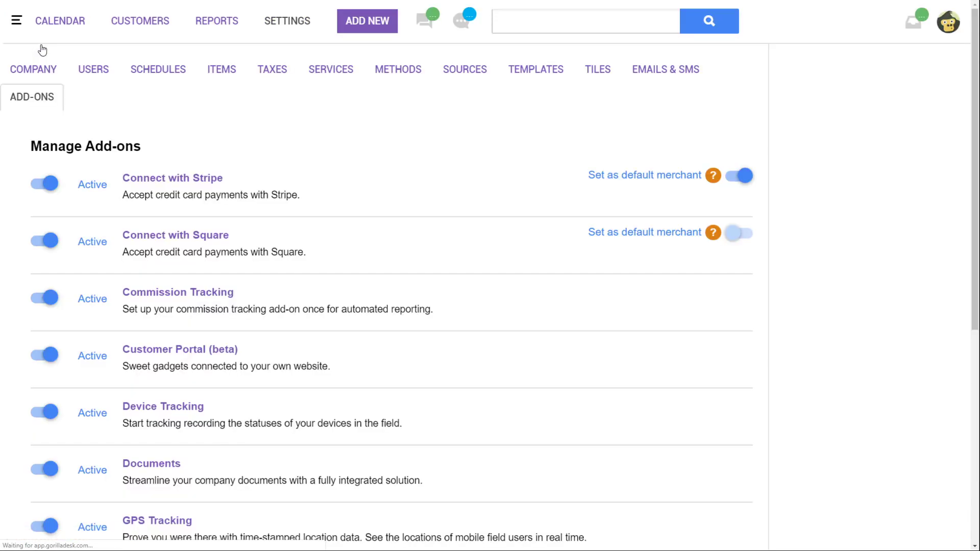
scroll(287, 380, "down", 5)
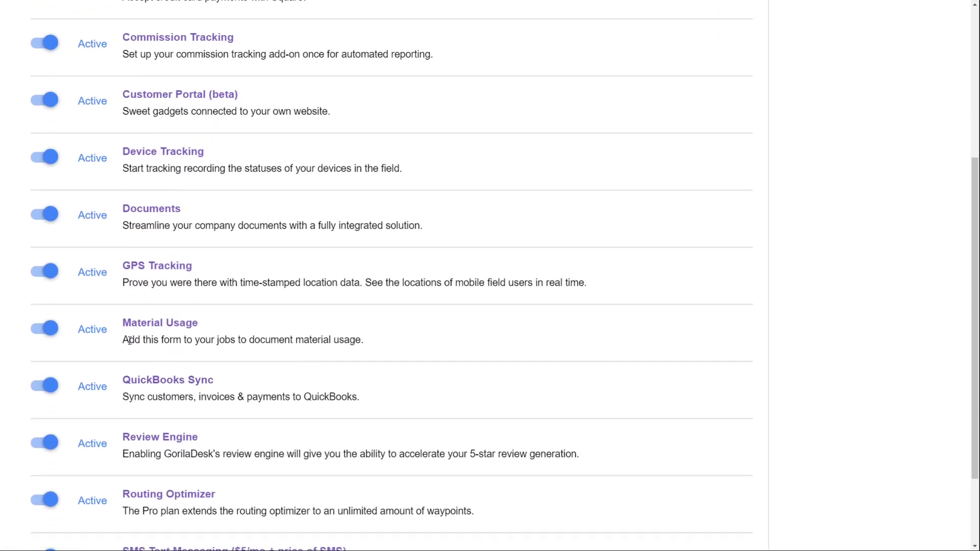
left_click(173, 323)
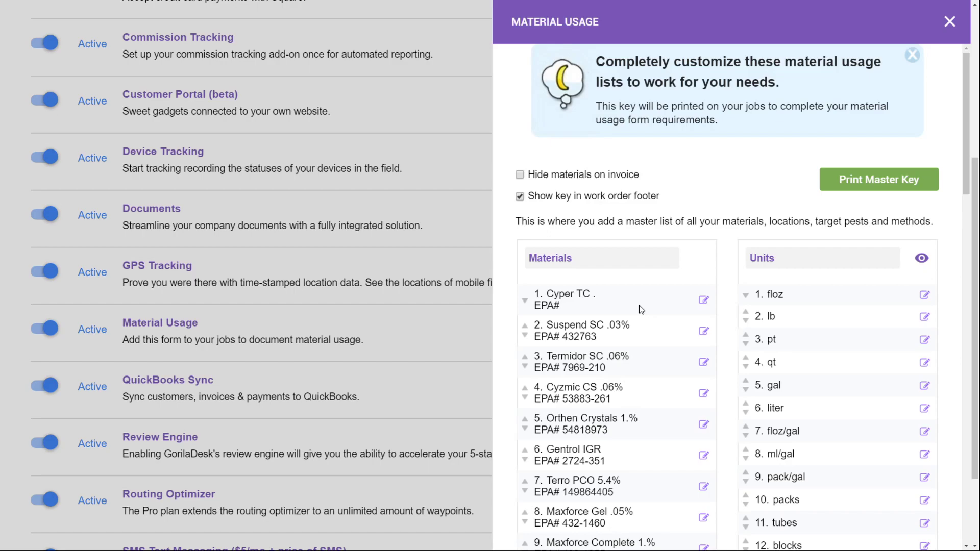
- Add a blank entry to the Materials list and put Temprid into edit mode
scroll(639, 306, "down", 9)
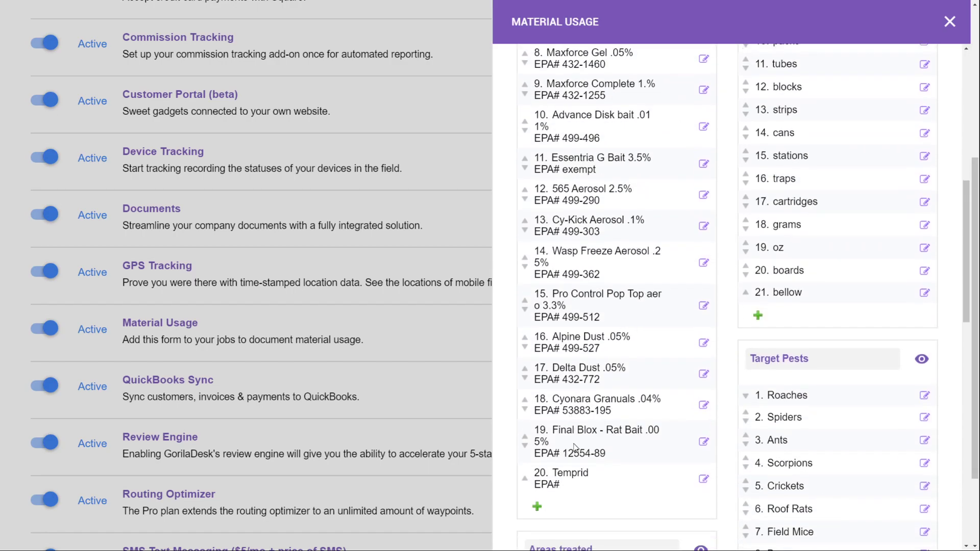
scroll(575, 448, "down", 2)
left_click(538, 405)
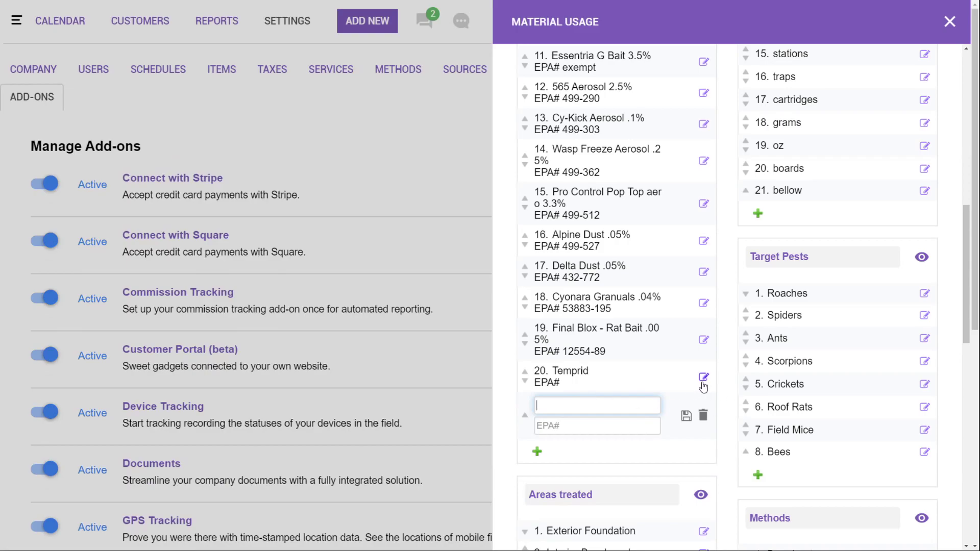
left_click(703, 384)
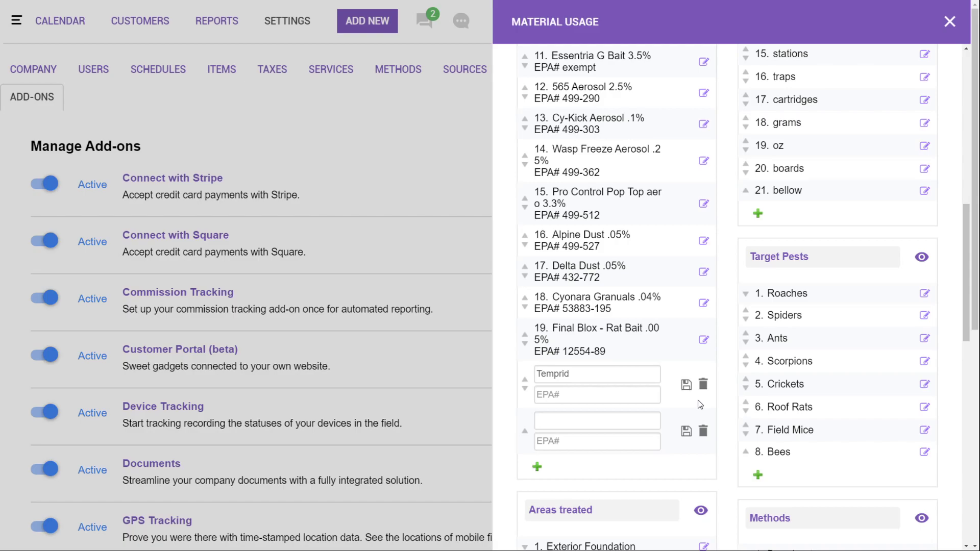
scroll(700, 405, "down", 4)
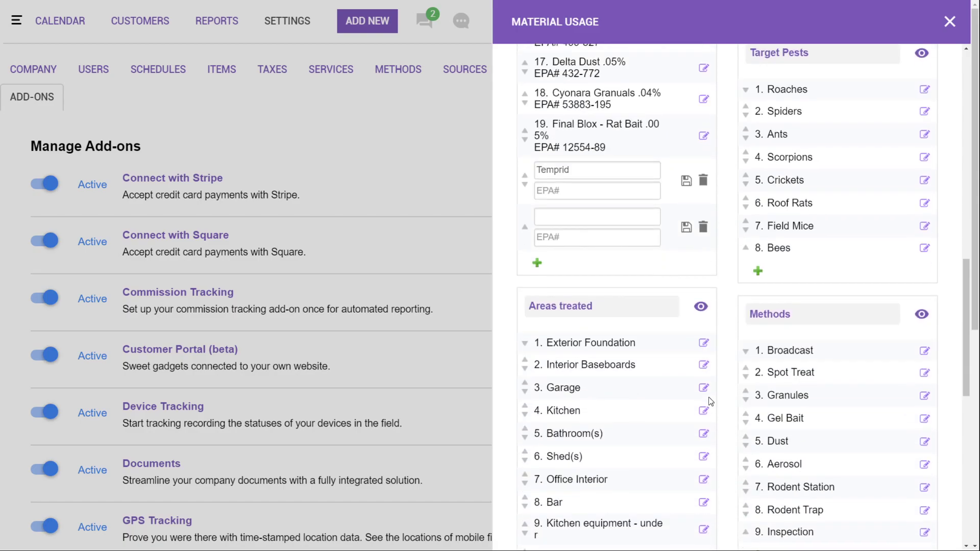
scroll(619, 342, "up", 12)
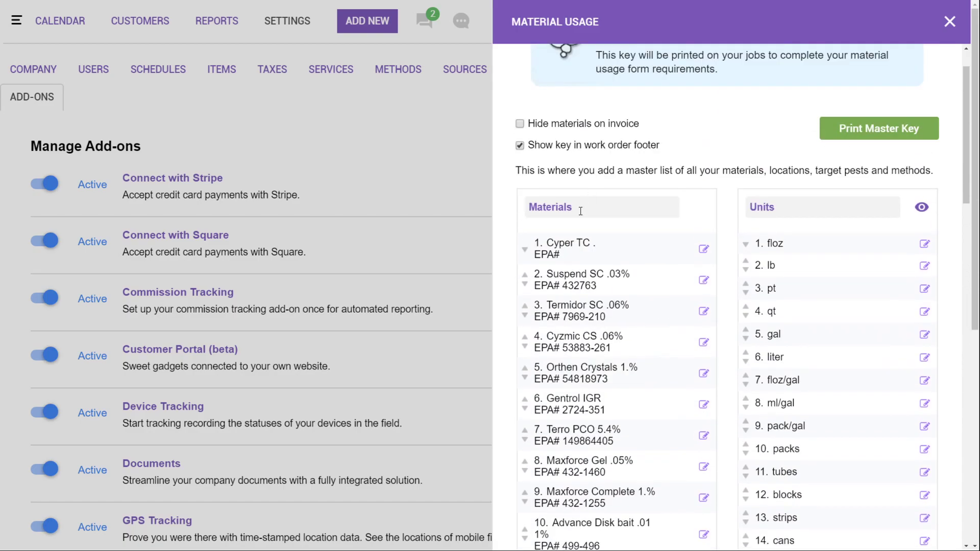
- Replace the list name 'Materials' with 'Chemicals' and confirm it
left_click(585, 206)
left_click_drag(582, 207, 507, 208)
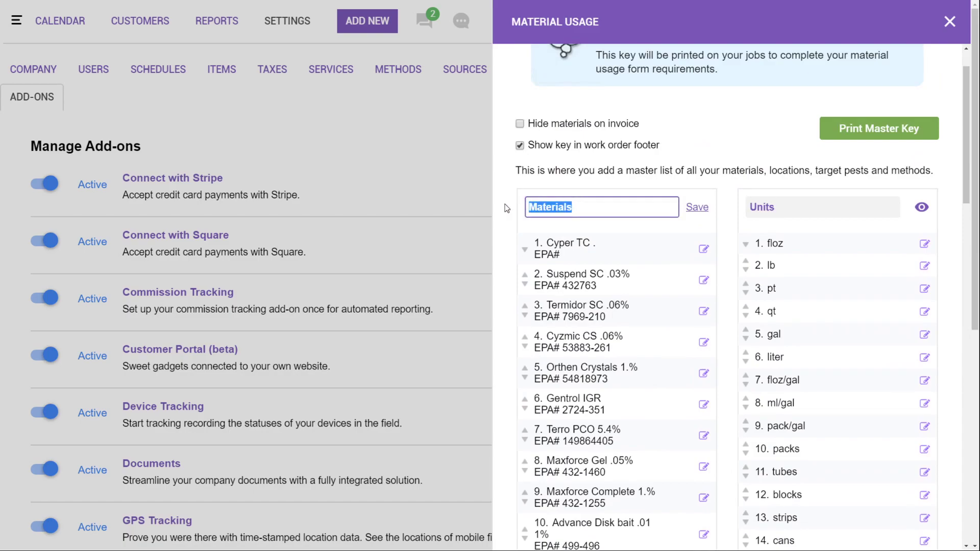
type("Chemicals")
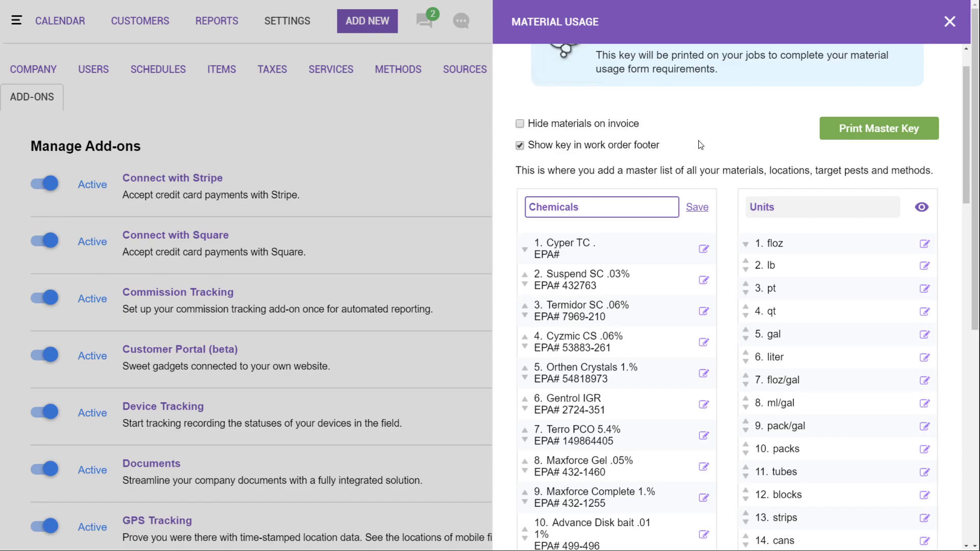
key("Return")
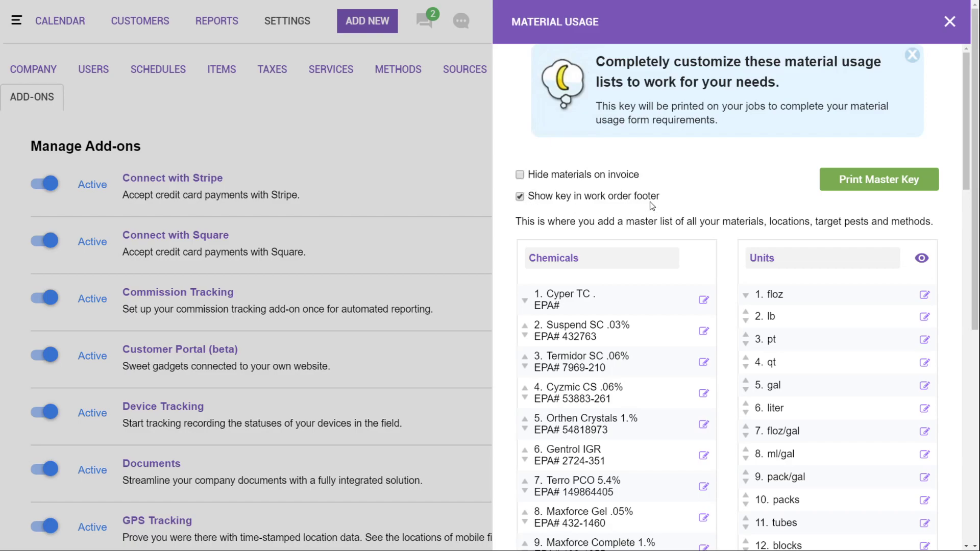
scroll(702, 382, "down", 15)
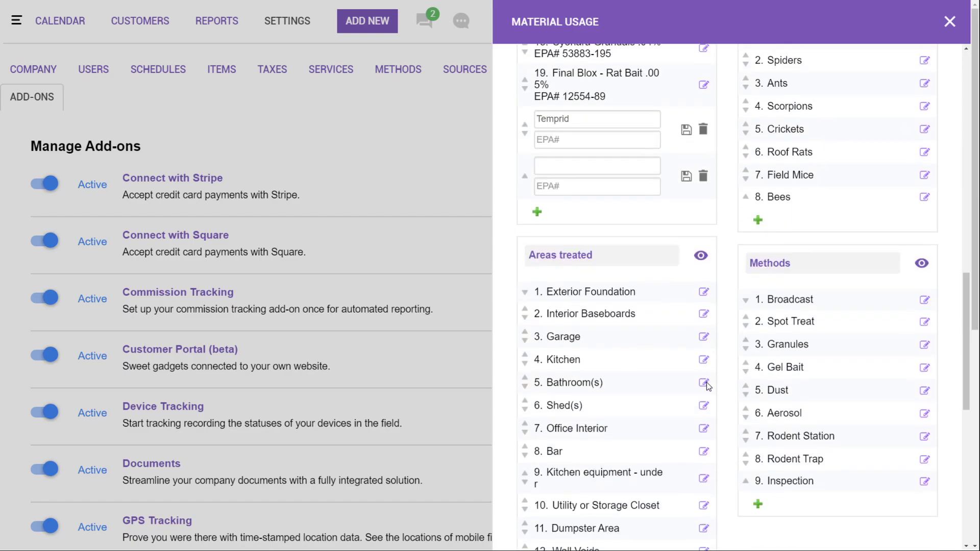
- Select the Footer Text box, then close the Material Usage panel to return to Add-ons
scroll(707, 386, "down", 10)
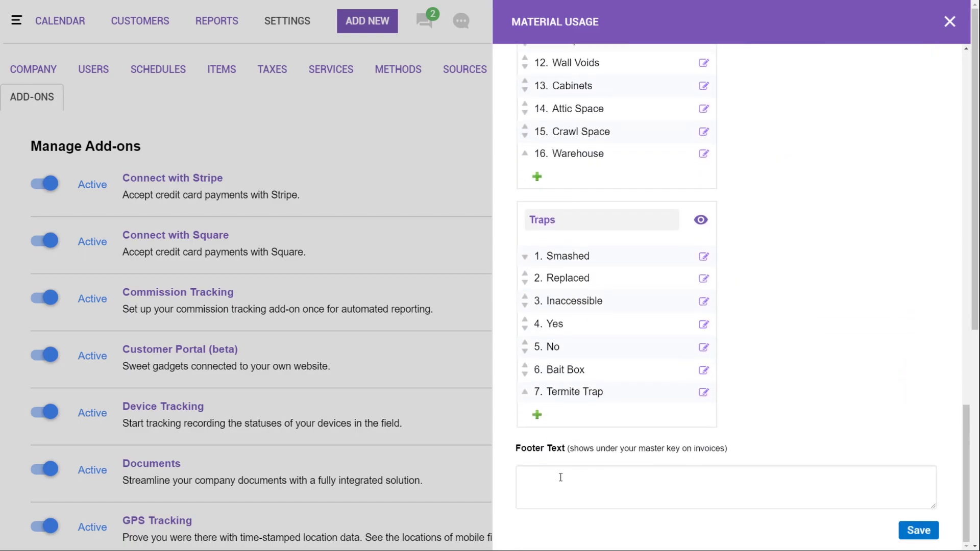
left_click(548, 477)
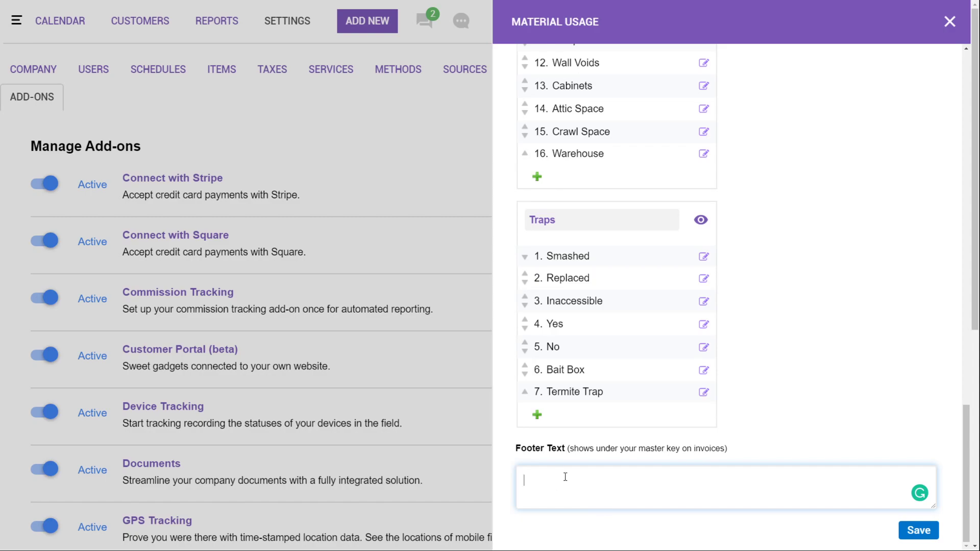
left_click(949, 23)
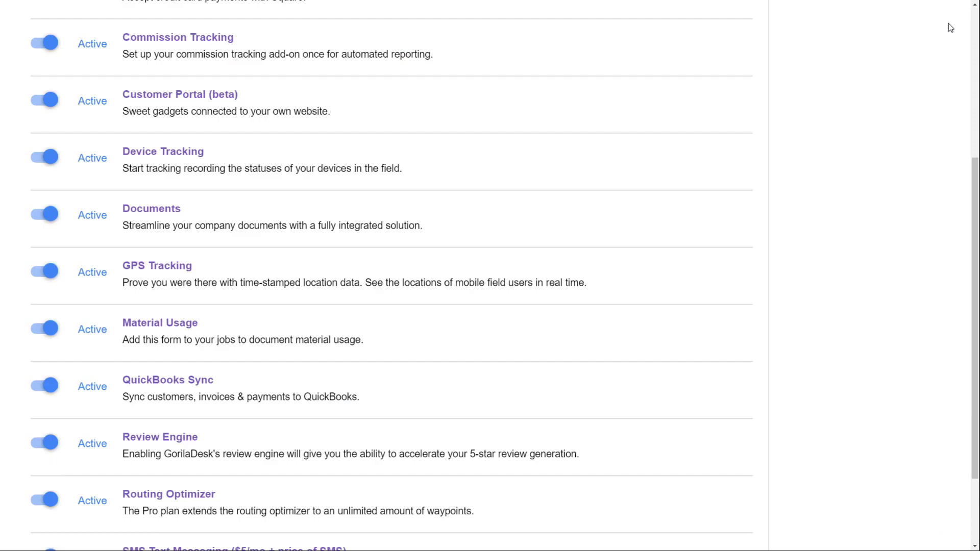
- Show the Taxes settings page with rates such as AMEX FEE 3 and Late Fee 10
scroll(506, 254, "up", 5)
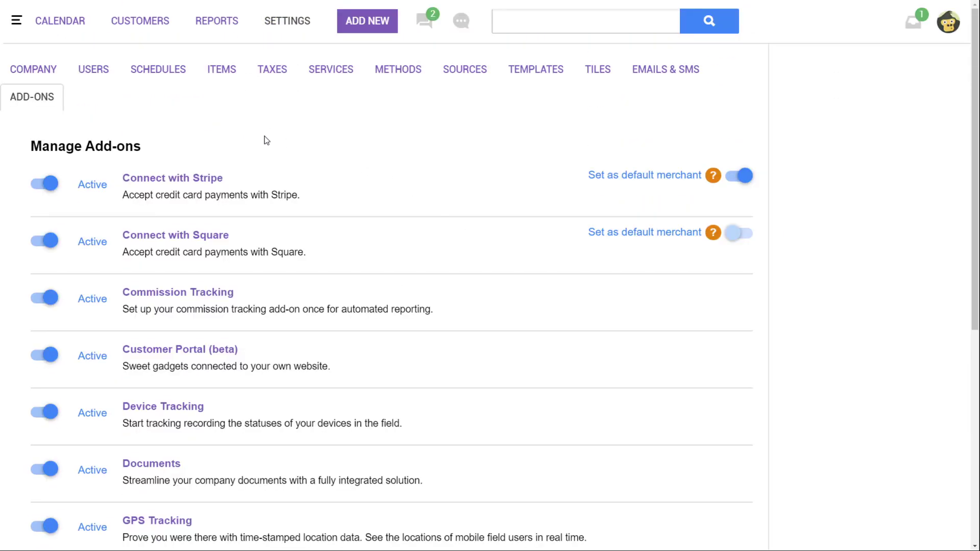
left_click(276, 73)
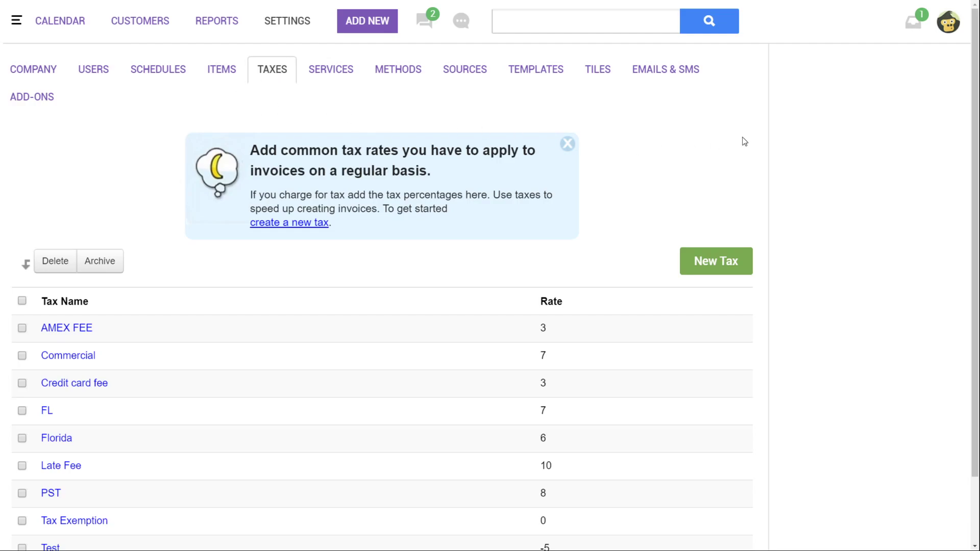
left_click(723, 260)
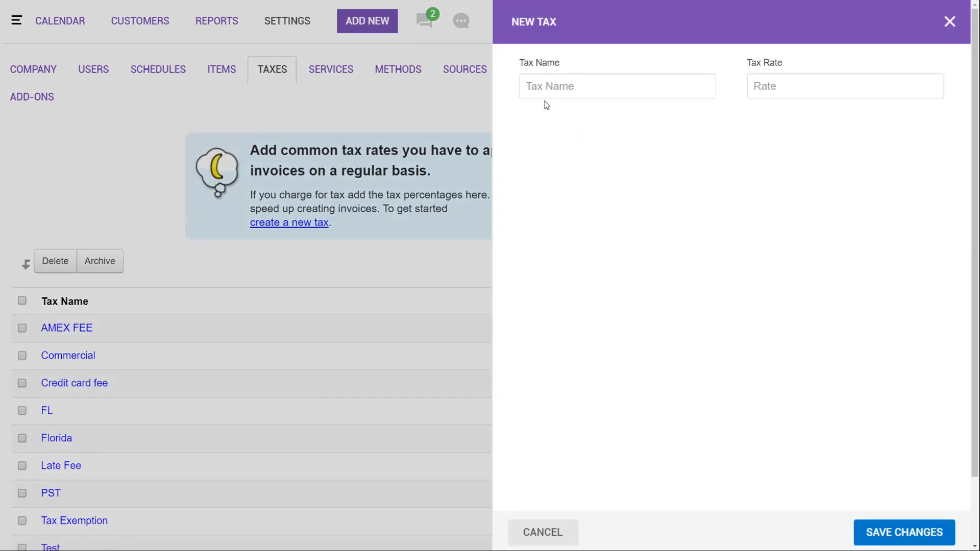
left_click(538, 84)
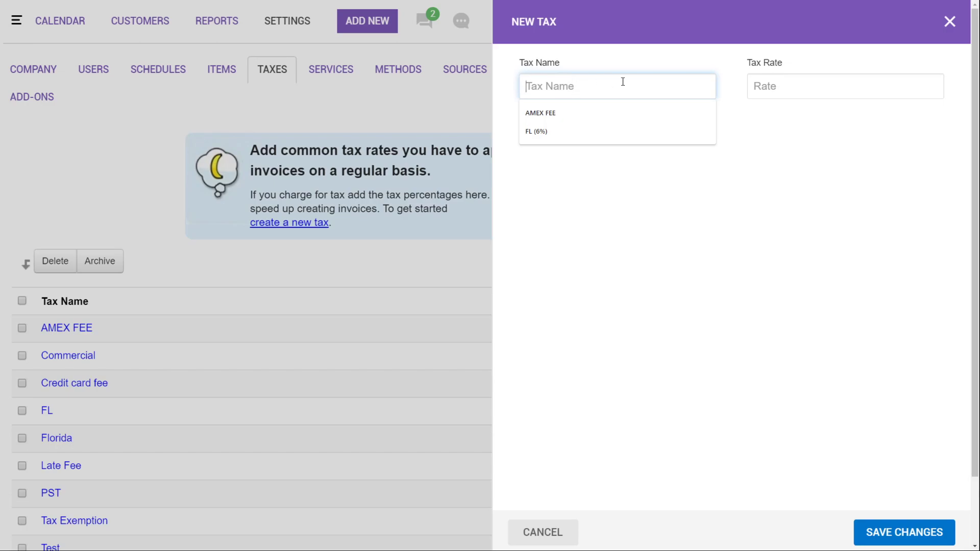
left_click(781, 85)
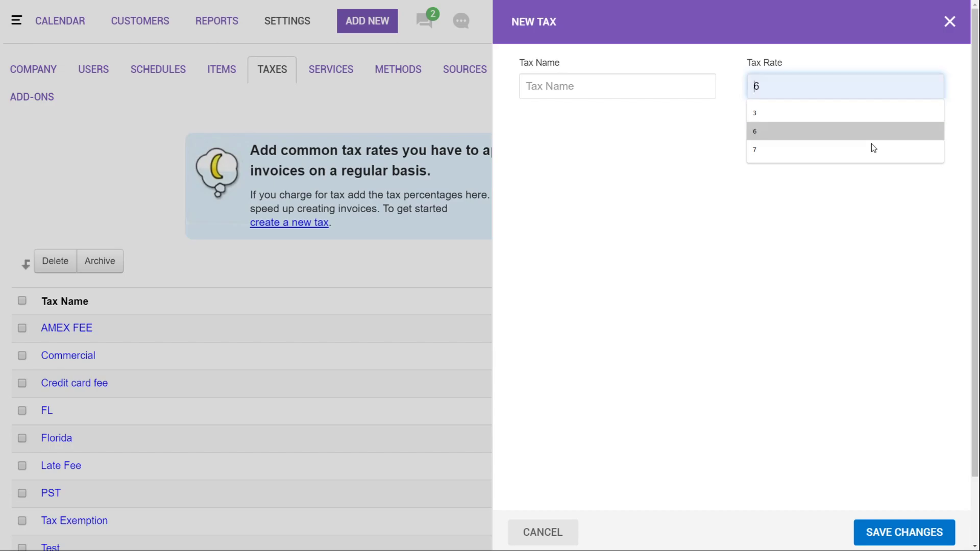
left_click(949, 23)
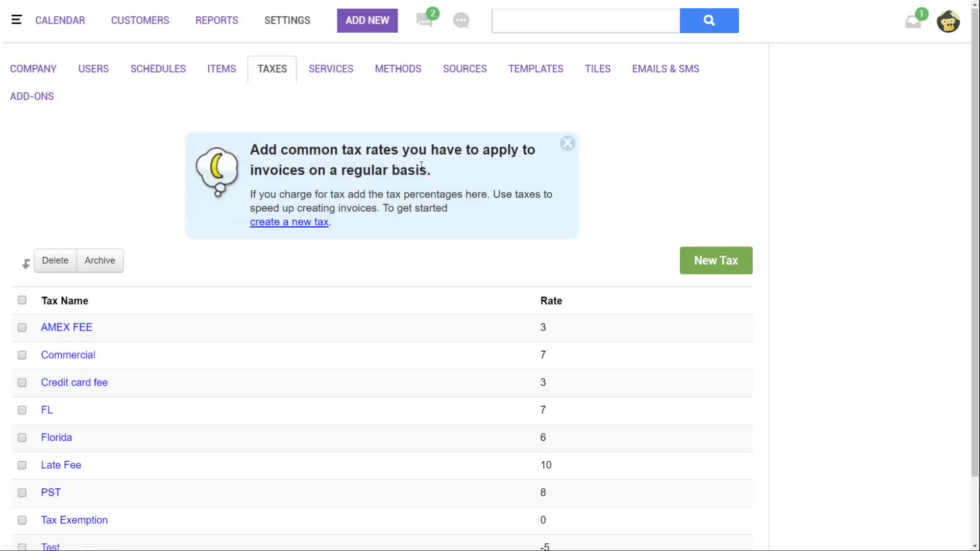
left_click(222, 72)
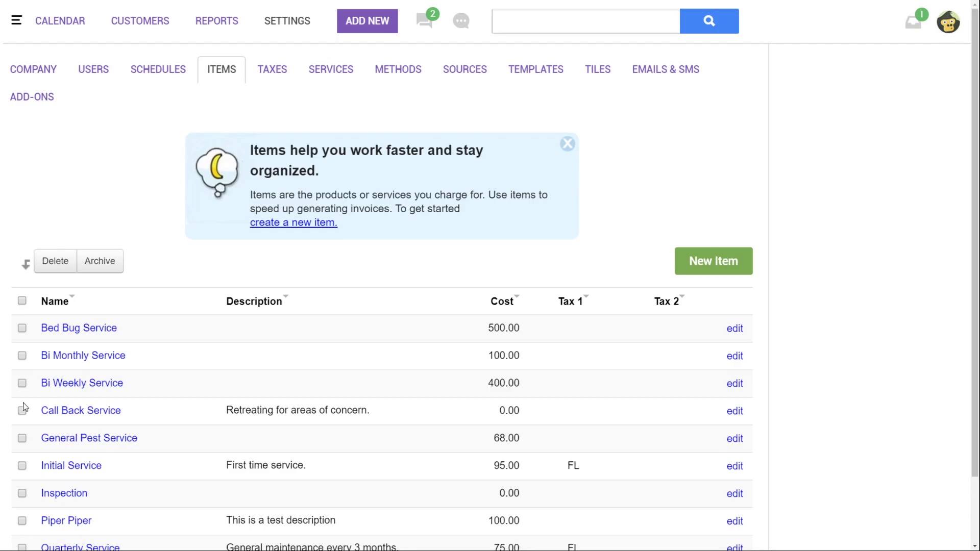
left_click(721, 263)
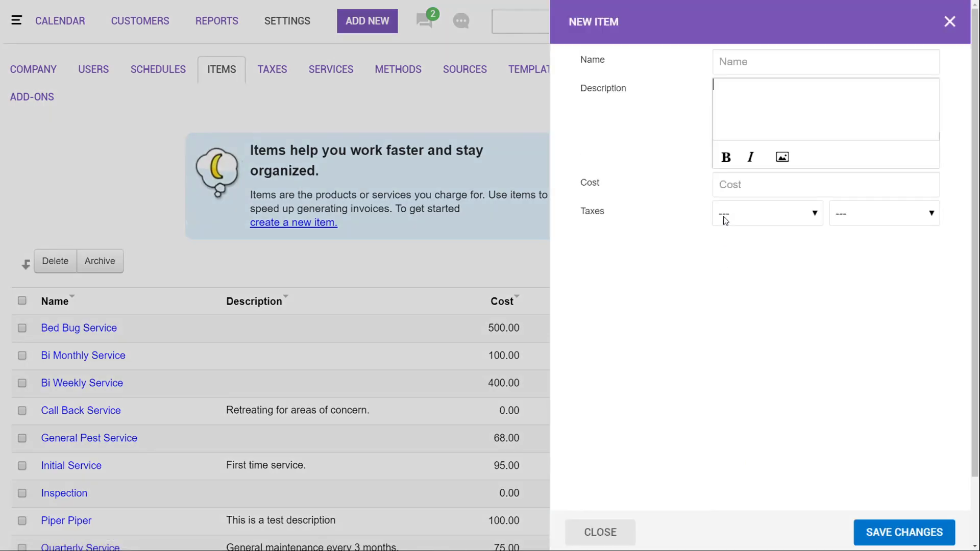
left_click(750, 62)
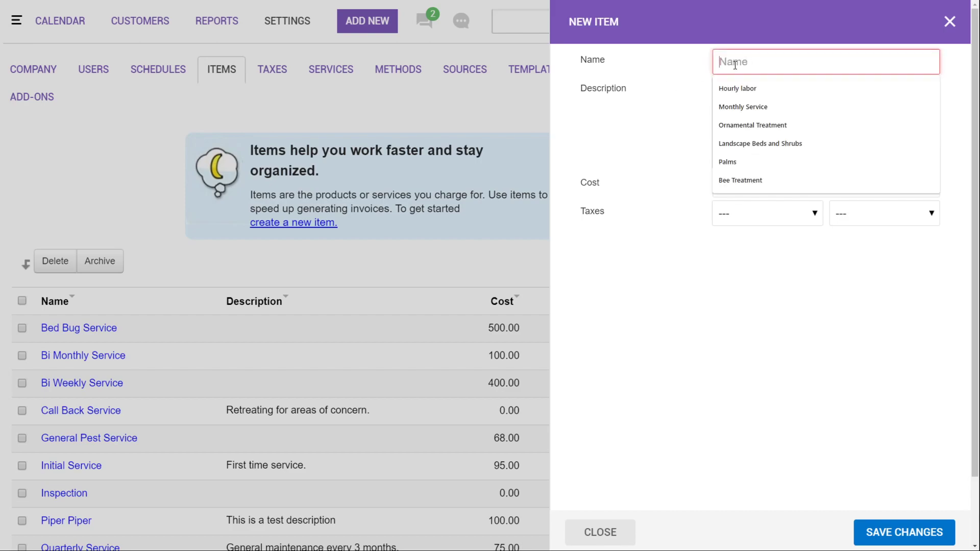
left_click(734, 110)
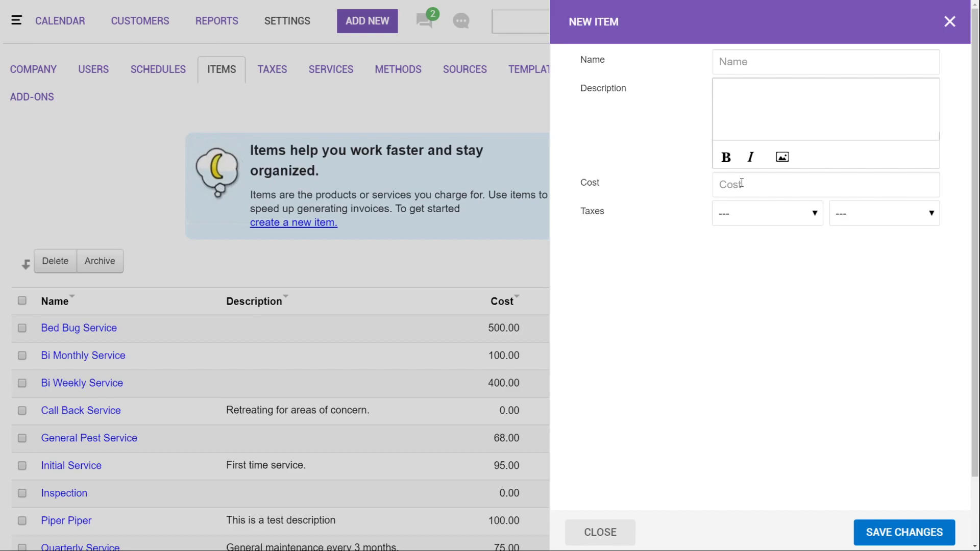
left_click(759, 217)
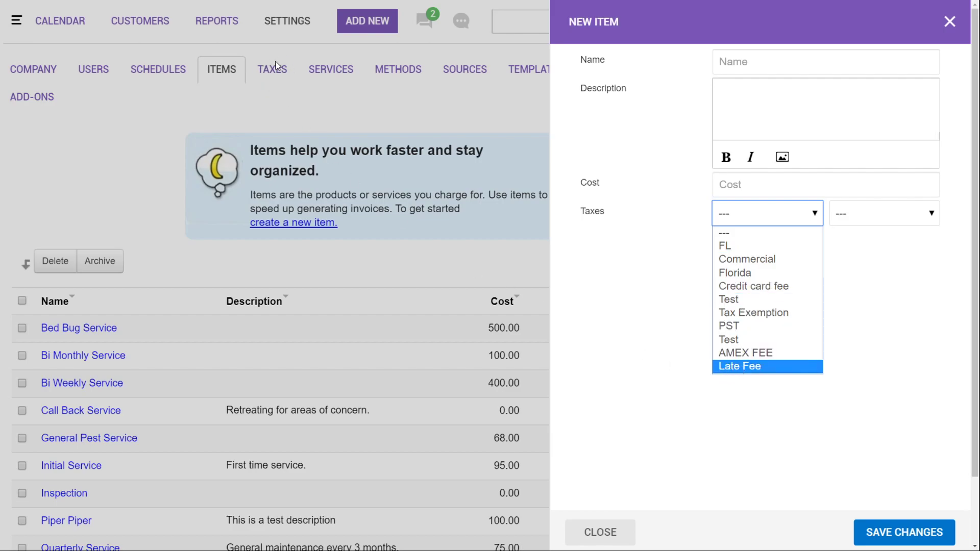
left_click(893, 335)
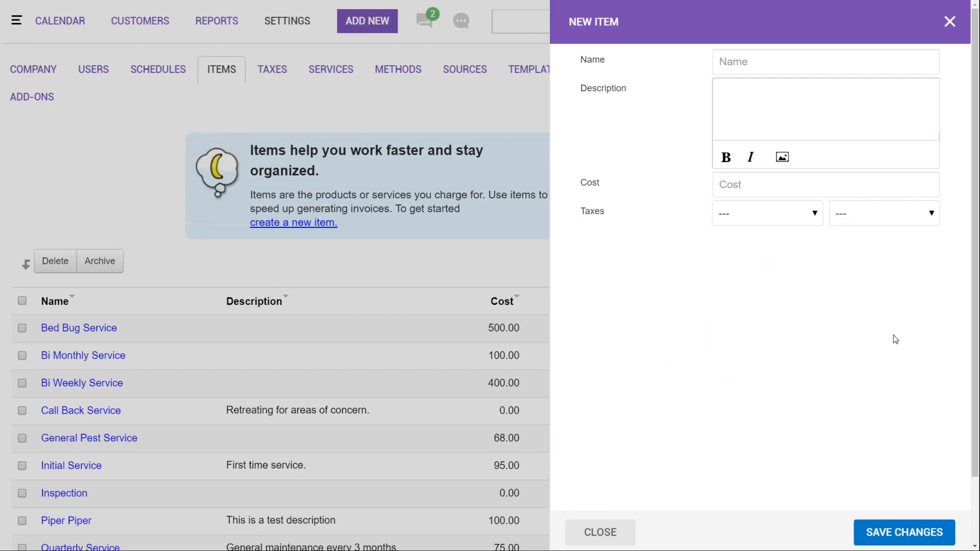
left_click(949, 22)
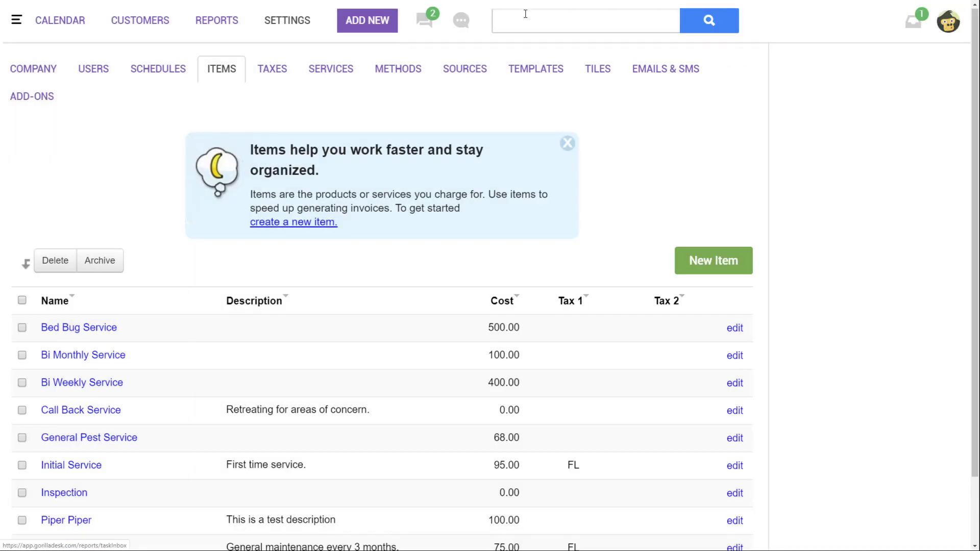
left_click(335, 74)
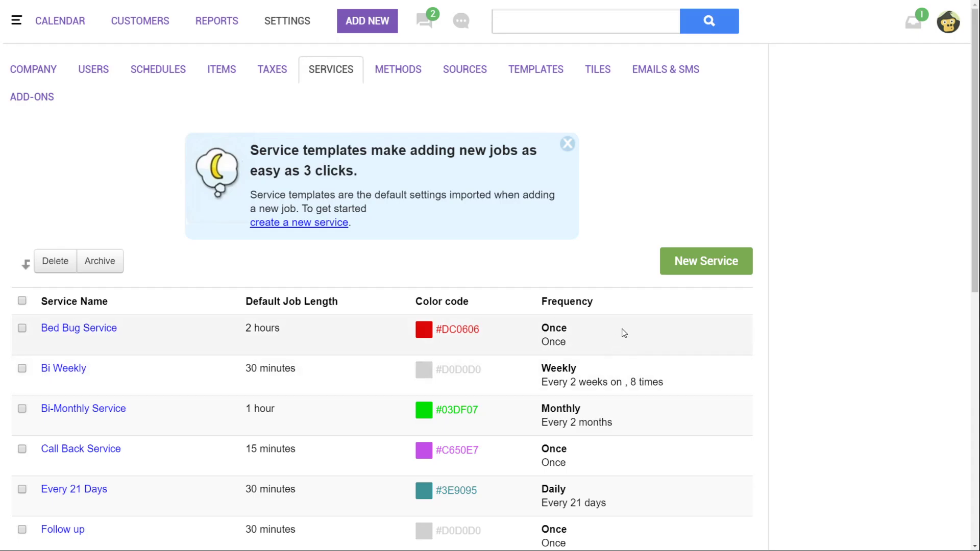
- Start a blank New Service template, defaulting to 30 minutes and repeat Off
left_click(708, 262)
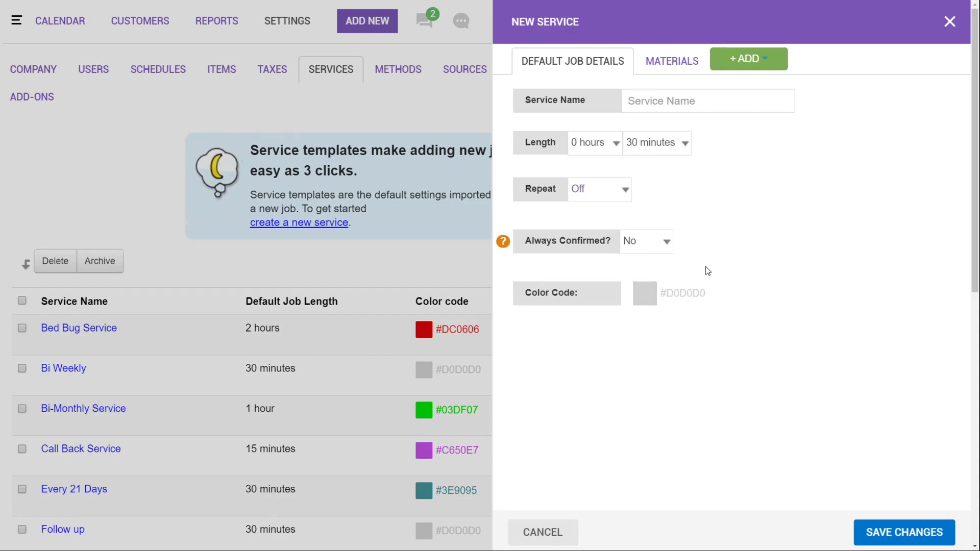
- Enter 'Monthly General Service' as the service name, fixing the typo
left_click(676, 103)
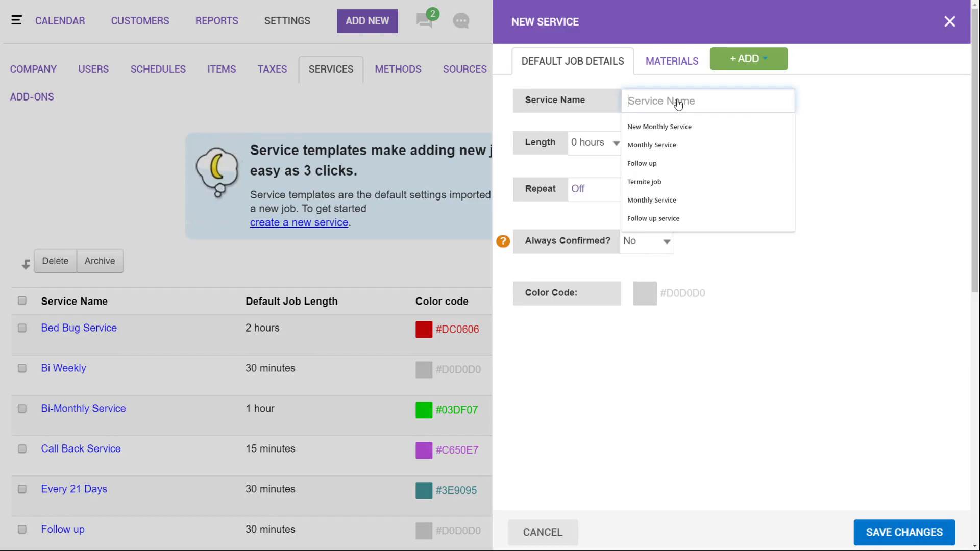
type("Monthly Gn")
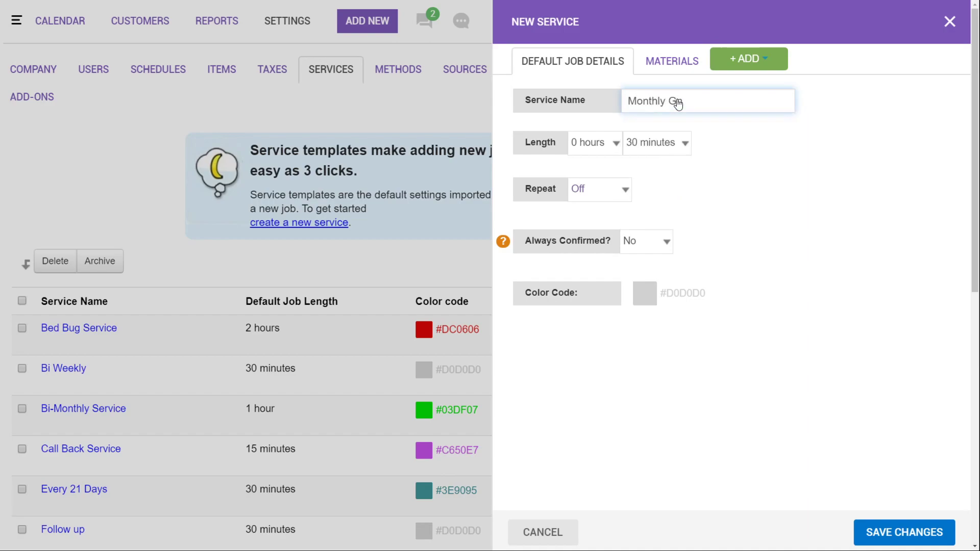
type("er")
key("BackSpace")
key("BackSpace")
key("BackSpace")
type("eneral Service")
key("Tab")
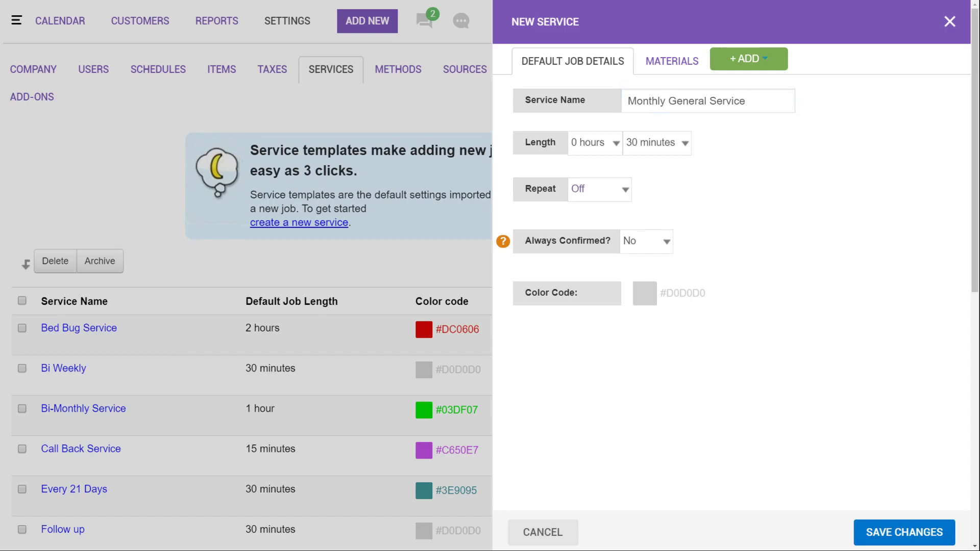
left_click(611, 192)
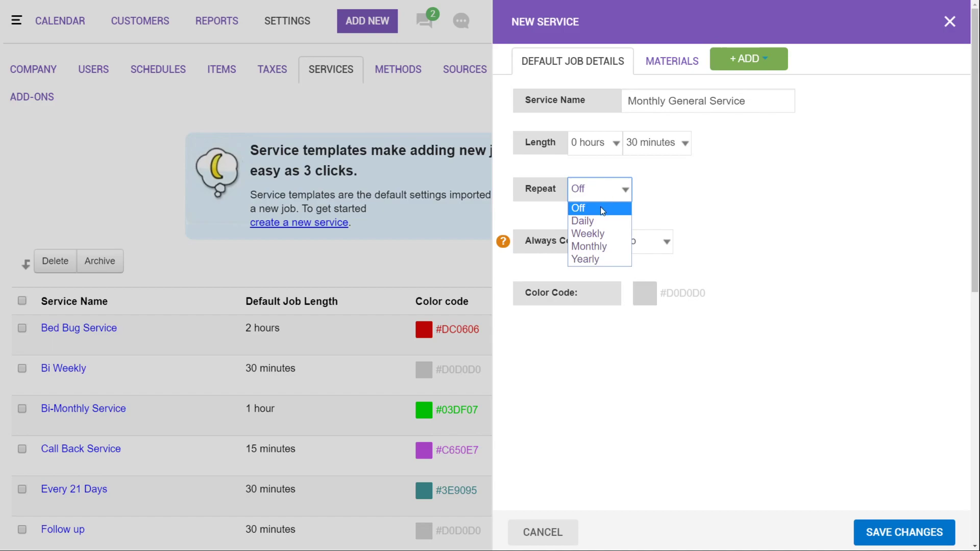
- Set the service to repeat Monthly, counted by day of the week
left_click(591, 247)
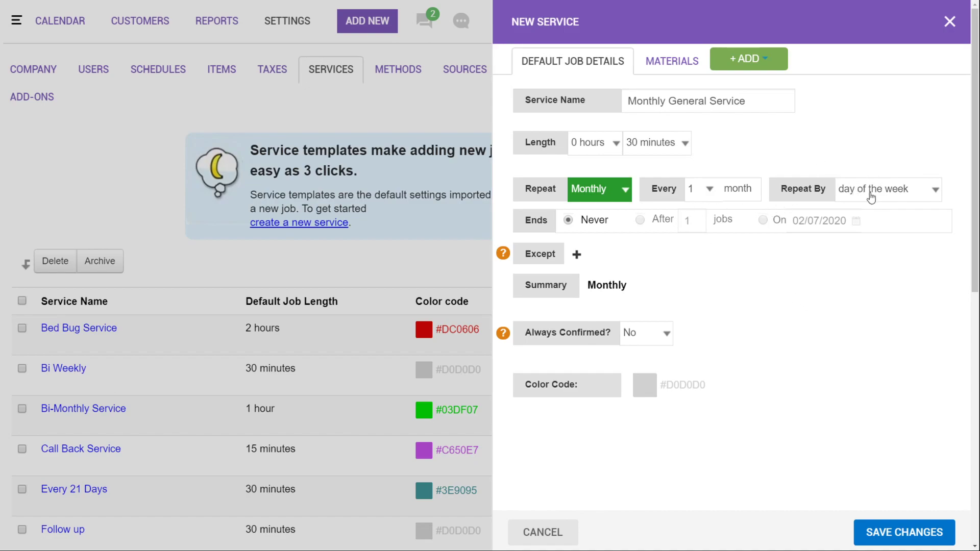
left_click(879, 194)
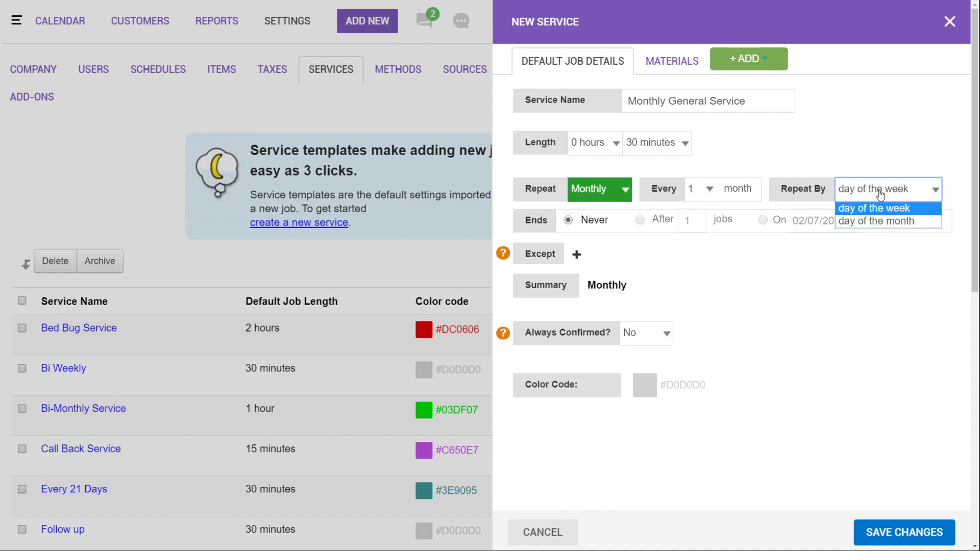
left_click(879, 221)
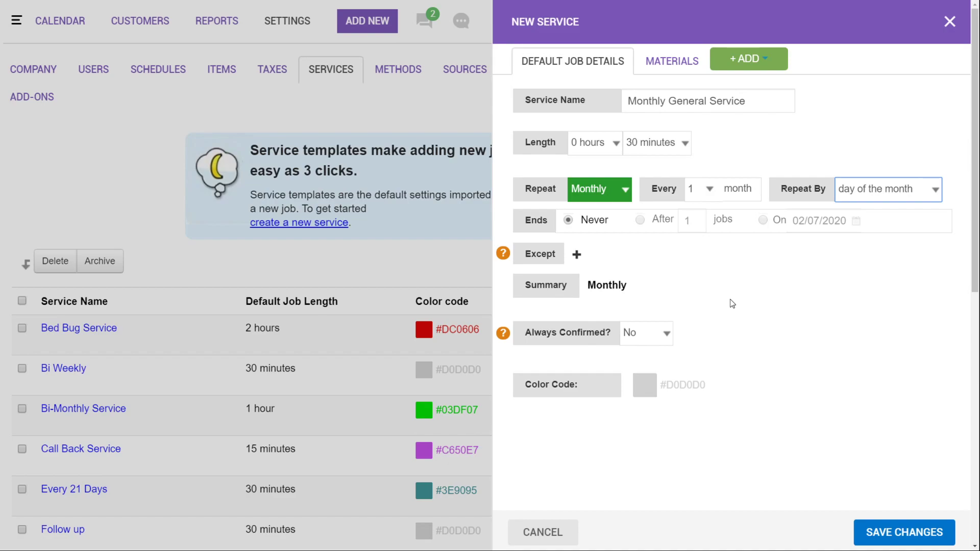
left_click(873, 189)
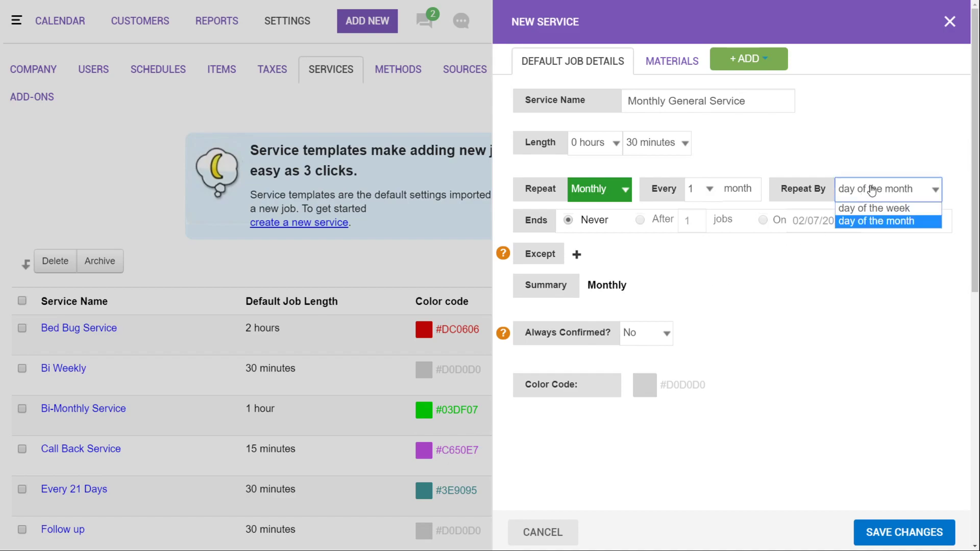
left_click(870, 208)
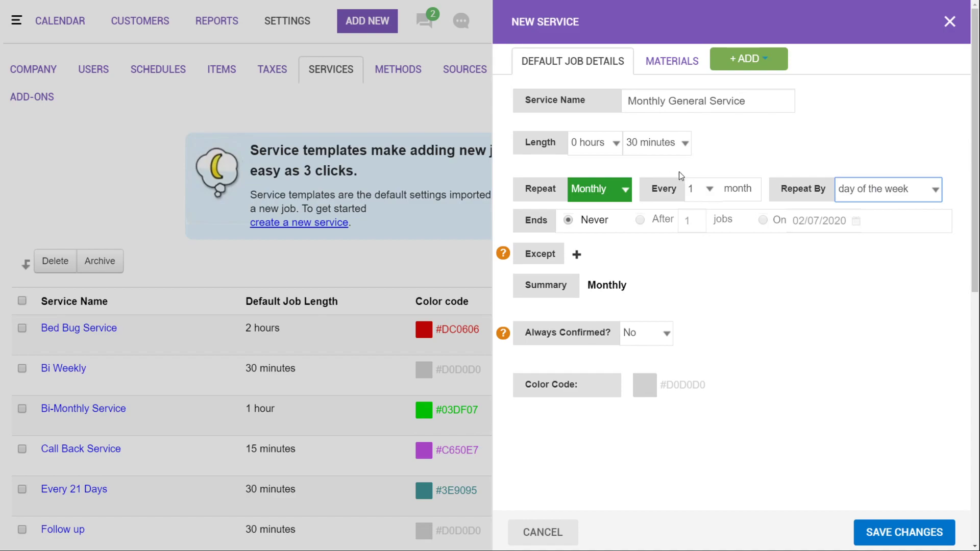
left_click(816, 144)
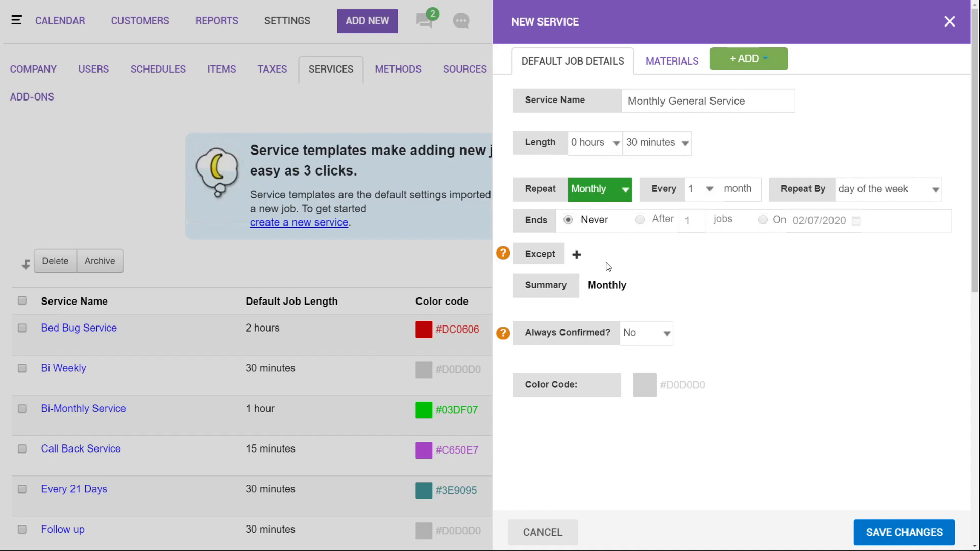
- Add an Except rule to the recurrence, leaving its choice blank
left_click(576, 255)
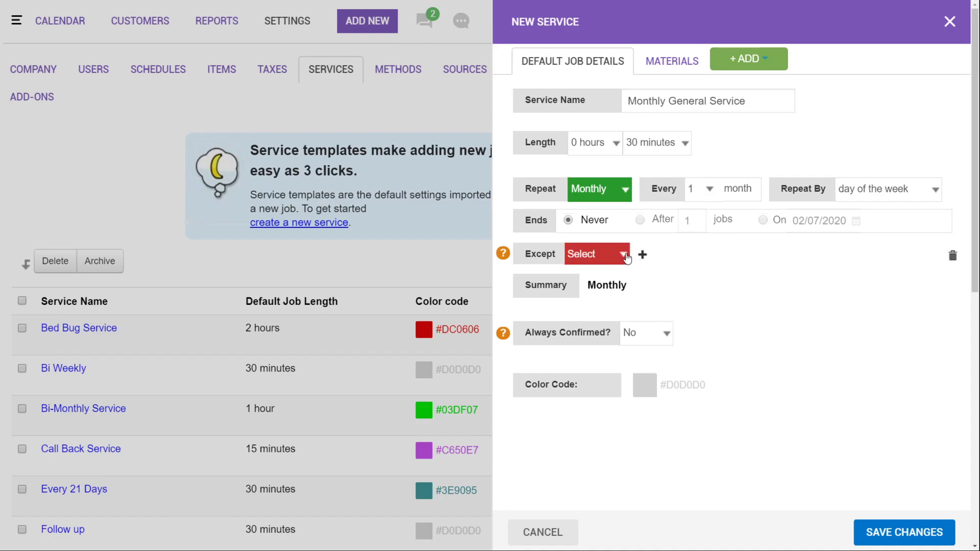
left_click(617, 255)
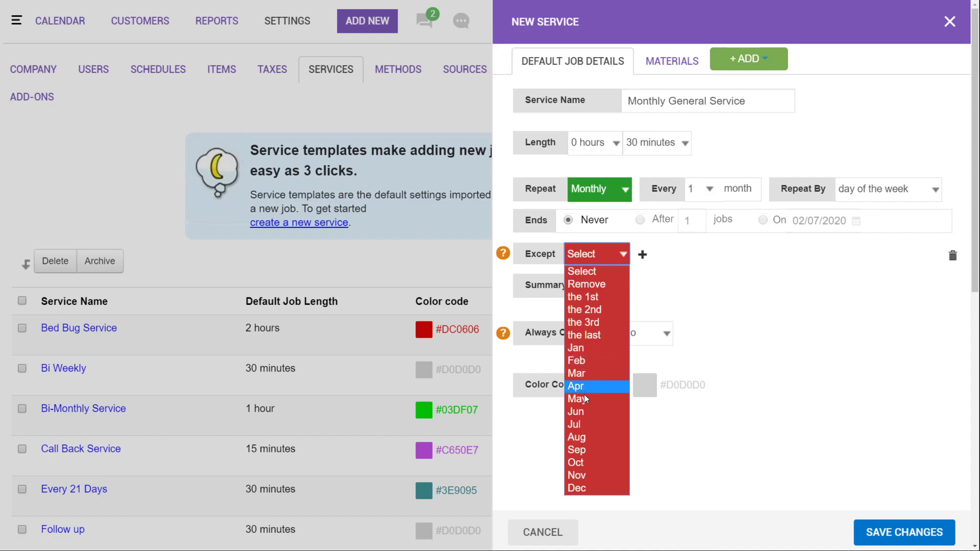
left_click(818, 366)
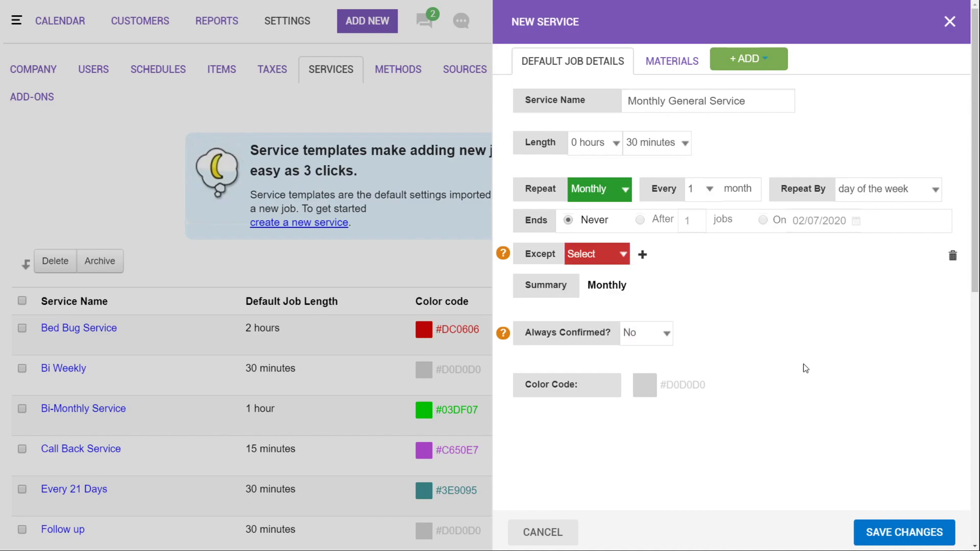
- Set Always Confirmed? to Yes, keeping the monthly, never-ending repeat
left_click(647, 334)
left_click(639, 363)
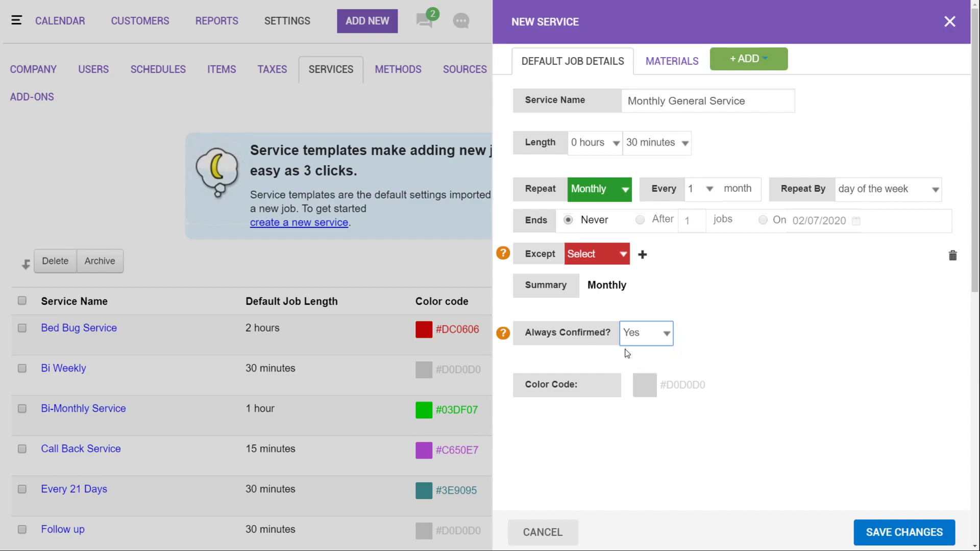
left_click(663, 337)
left_click(650, 353)
left_click(644, 319)
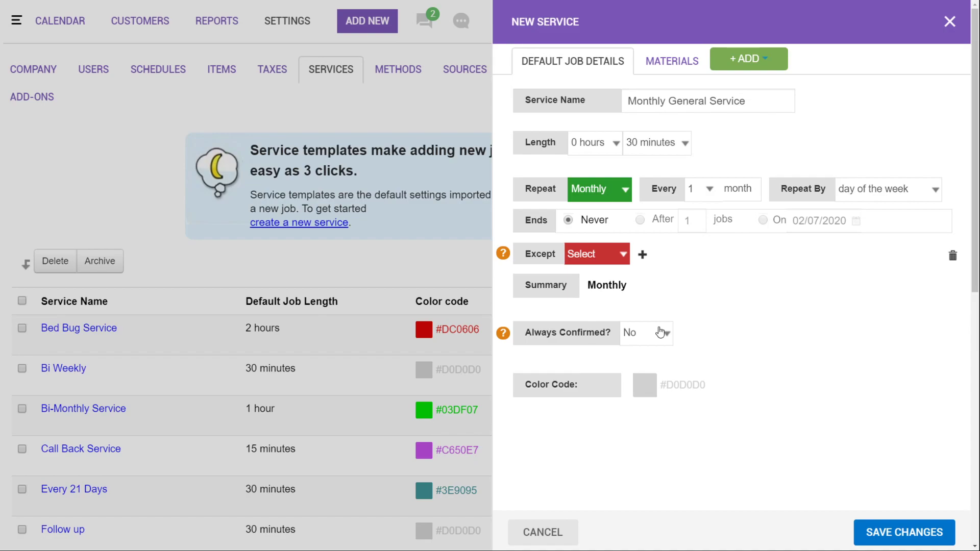
left_click(638, 335)
left_click(638, 365)
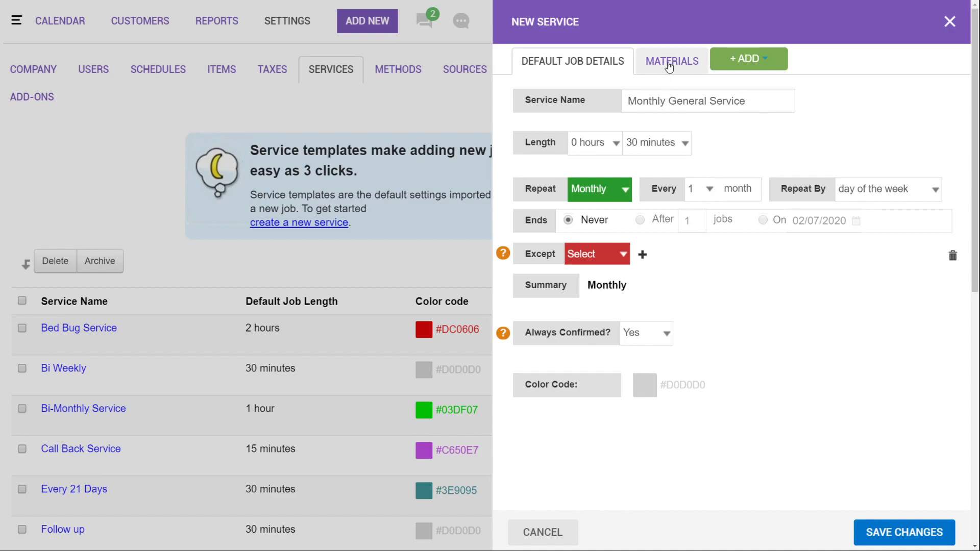
- On the Materials tab, add 565 Aerosol 2.5% as a default material and save it
left_click(670, 64)
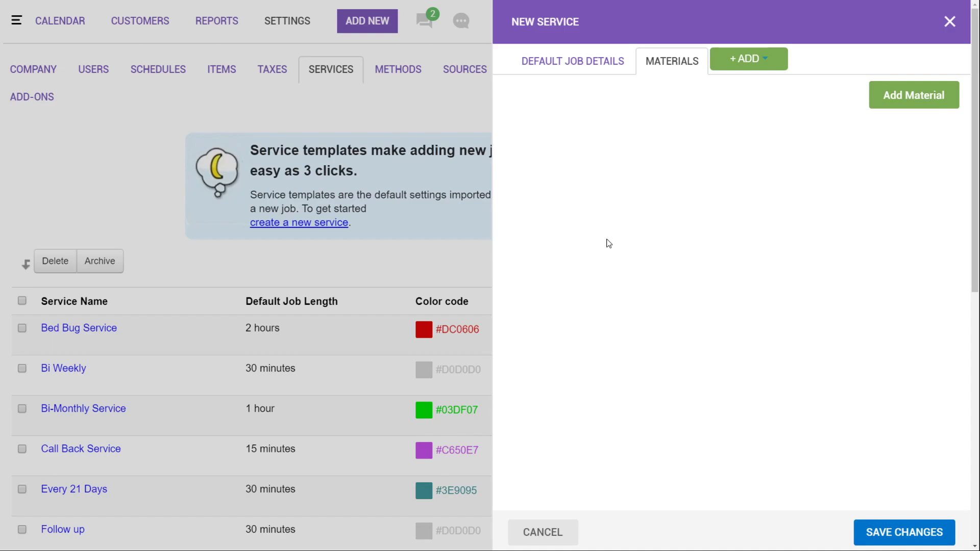
left_click(913, 102)
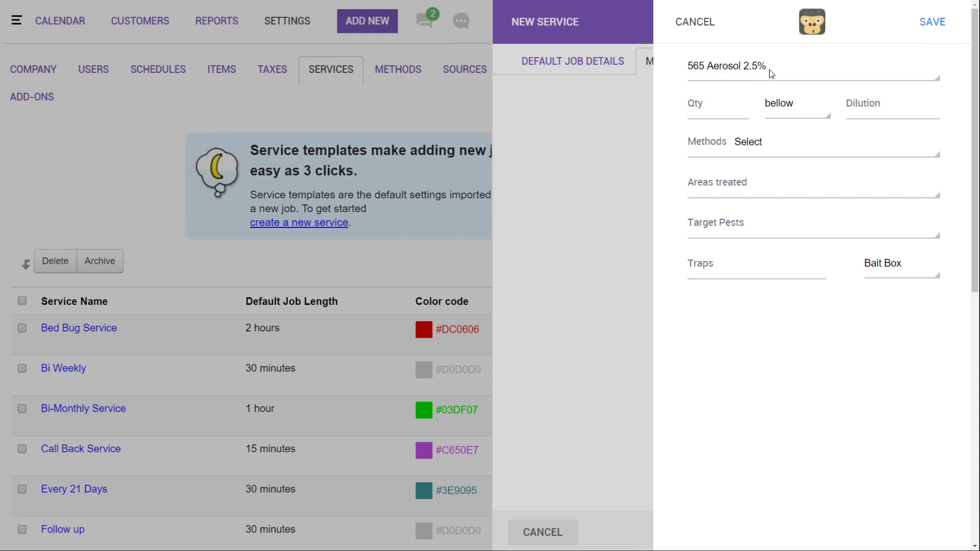
left_click(806, 70)
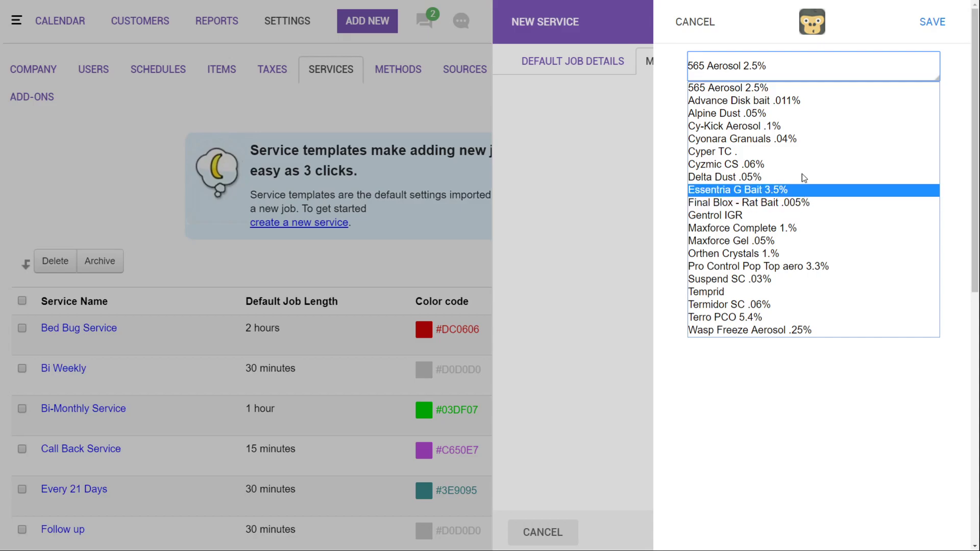
left_click(751, 89)
left_click(790, 342)
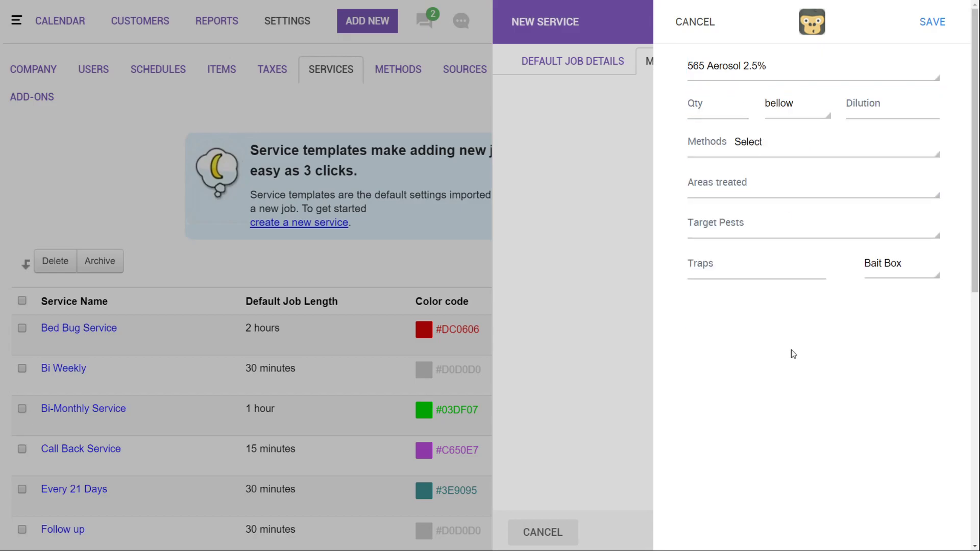
left_click(933, 23)
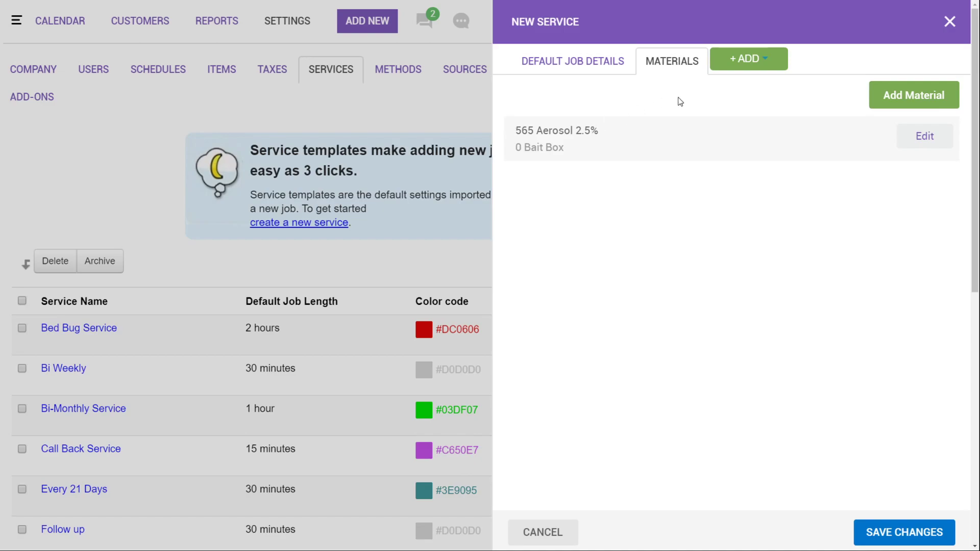
- Attach a monthly-repeating invoice, review the Job Details and Materials tabs, then return to Invoice
left_click(738, 59)
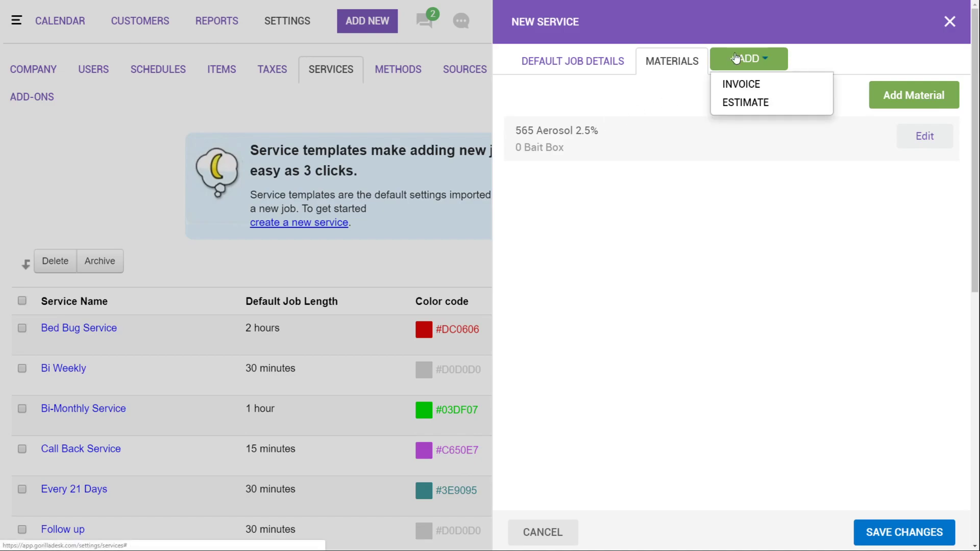
left_click(747, 85)
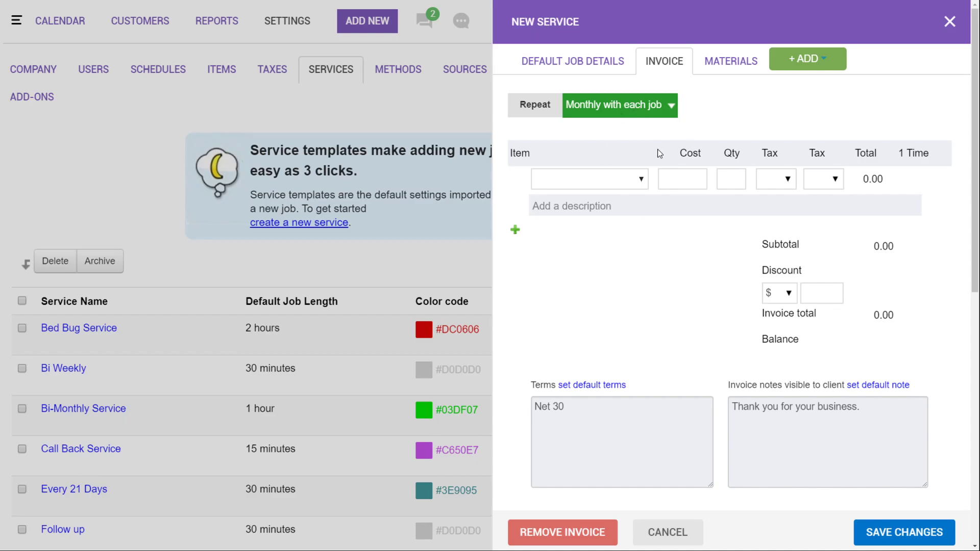
left_click(586, 69)
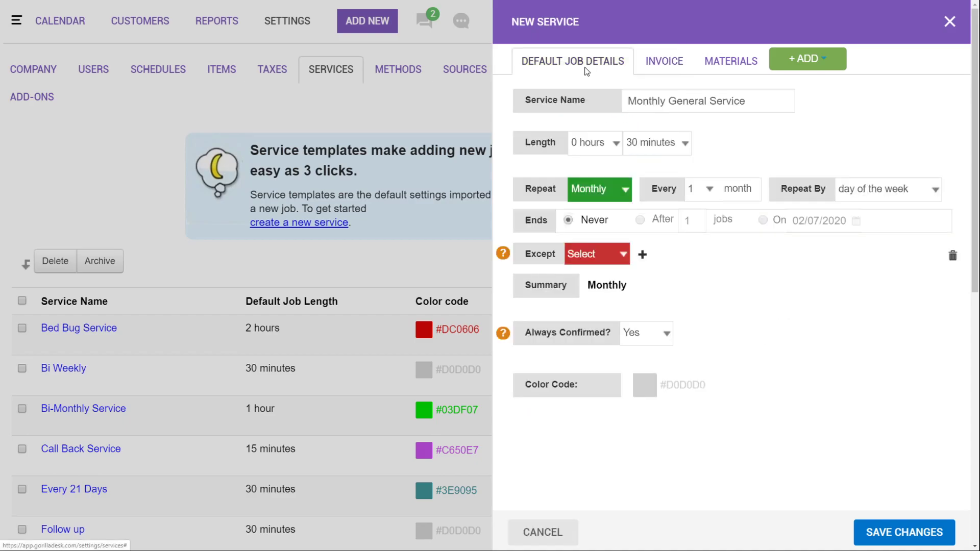
left_click(720, 65)
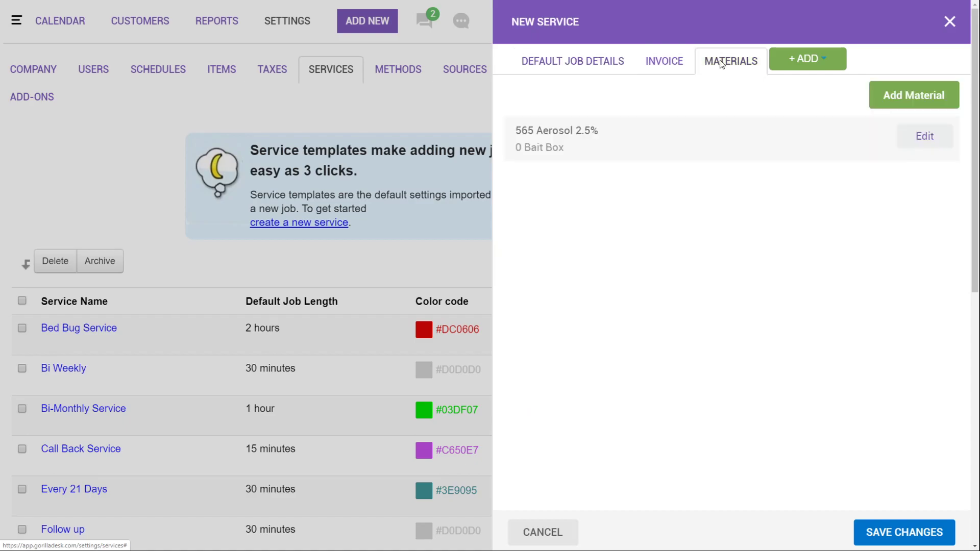
left_click(665, 68)
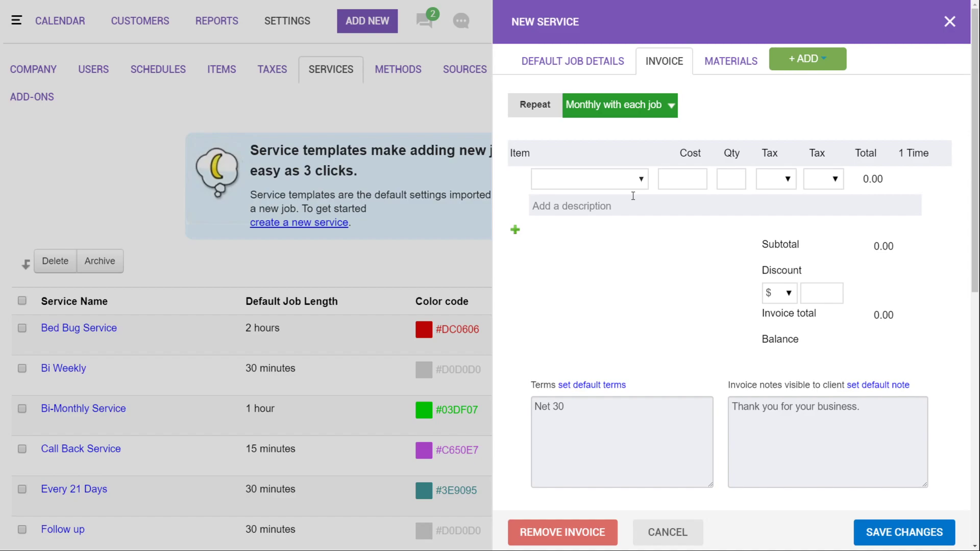
left_click(629, 176)
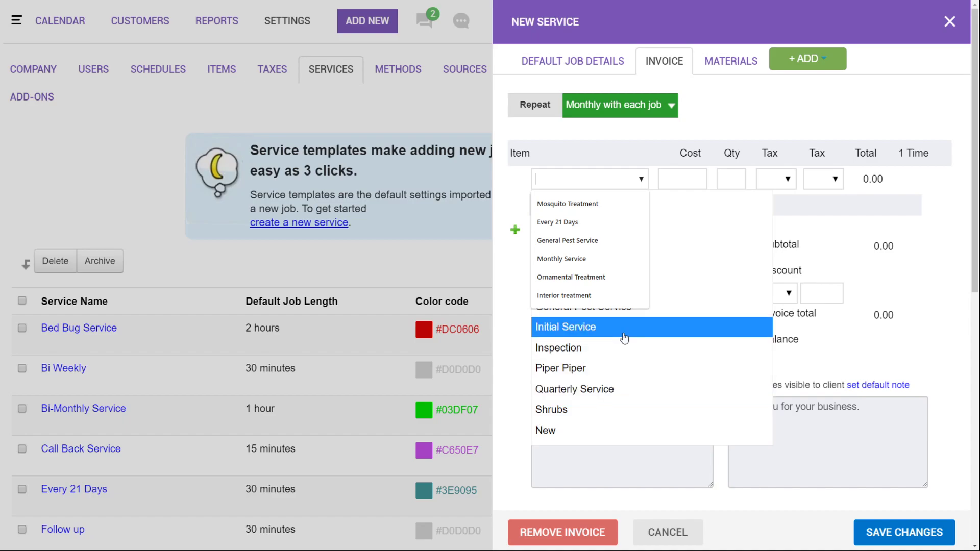
- Search items for 'general' and put General Pest Service at 68.00 on the first invoice line
left_click(599, 177)
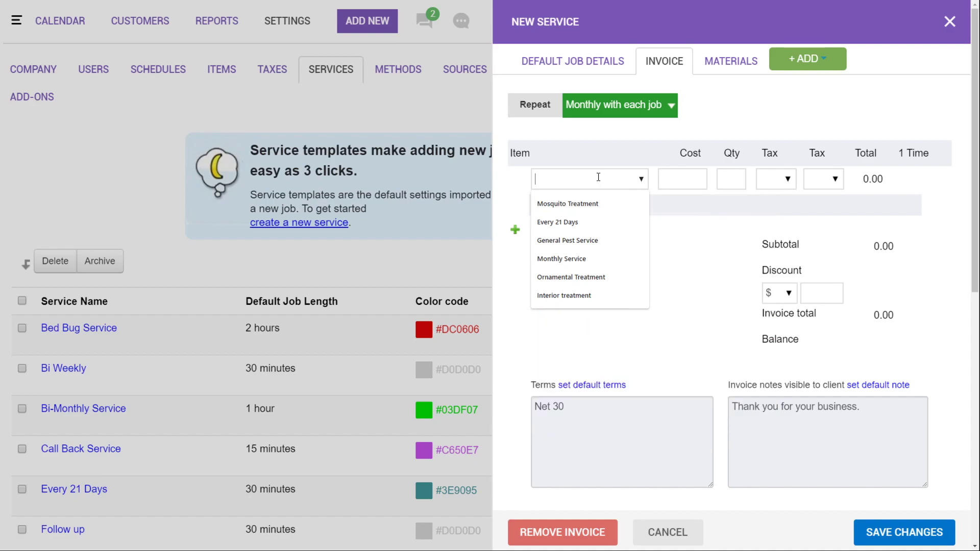
type("general")
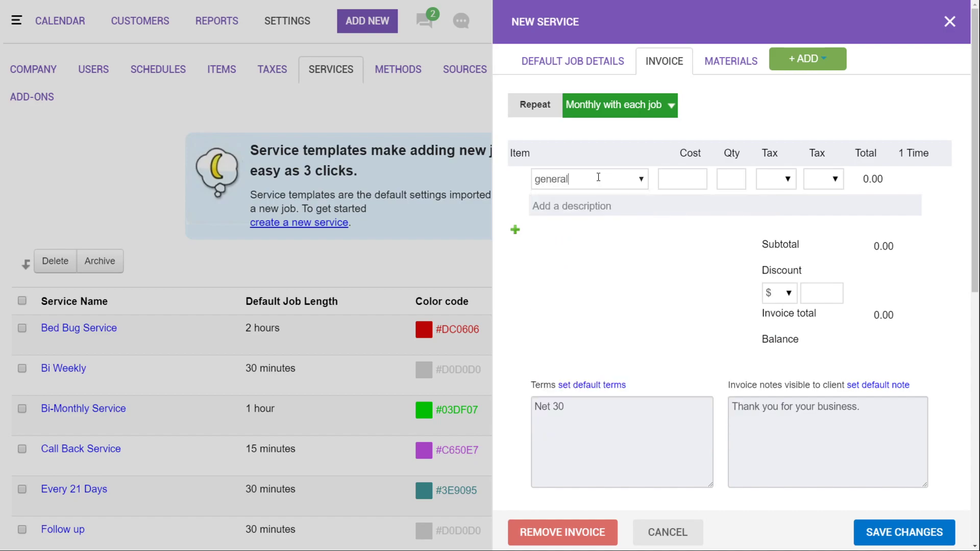
left_click(619, 205)
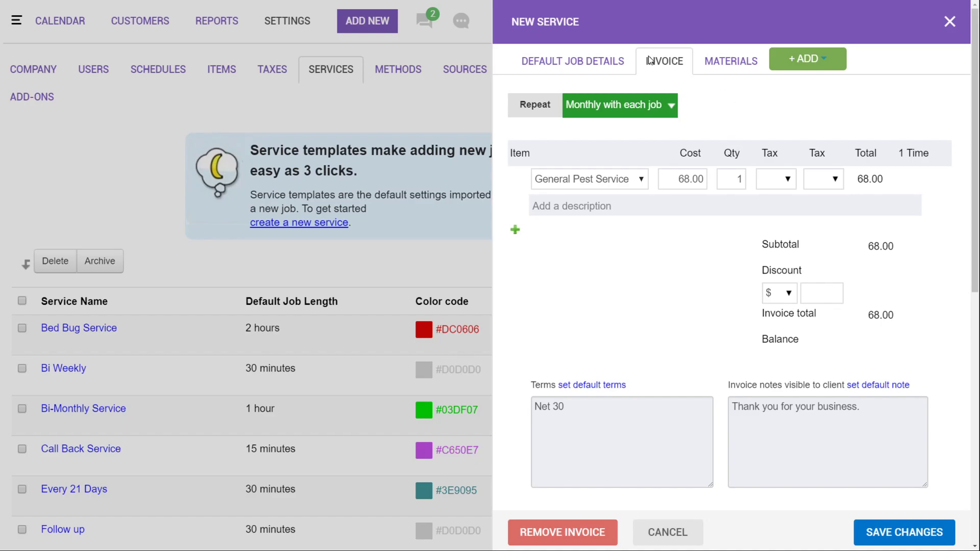
- Review the job details and materials, keep General Pest Service on line one, and add a second line
left_click(597, 62)
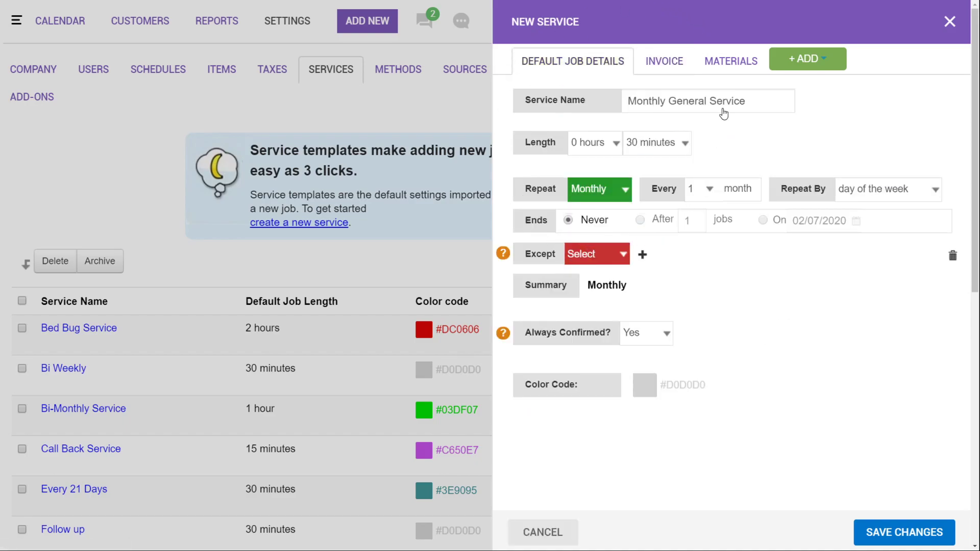
left_click(734, 62)
left_click(662, 68)
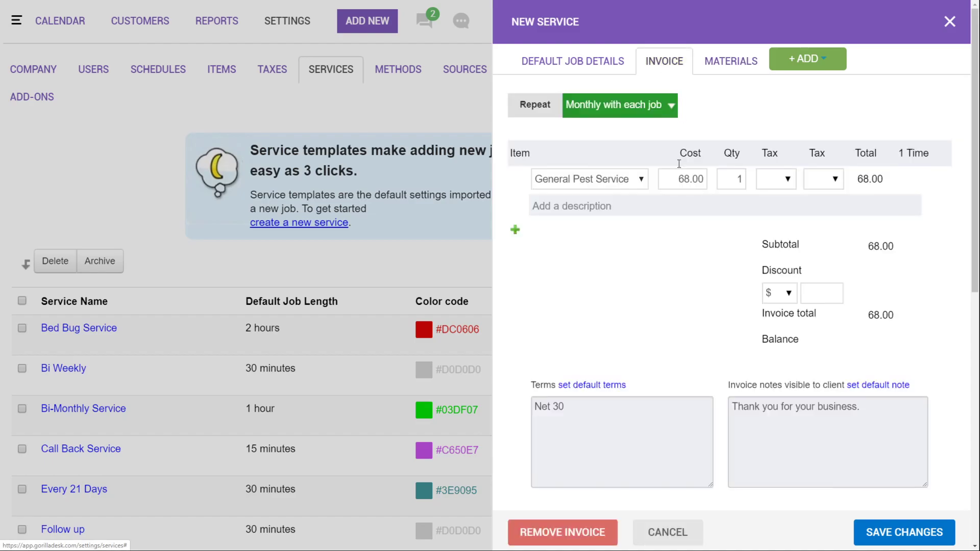
left_click(638, 179)
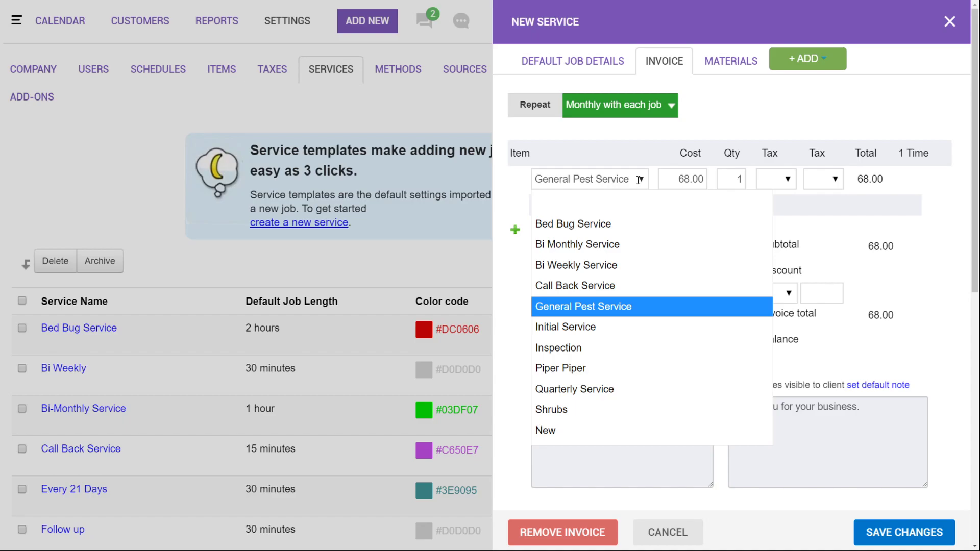
left_click(619, 307)
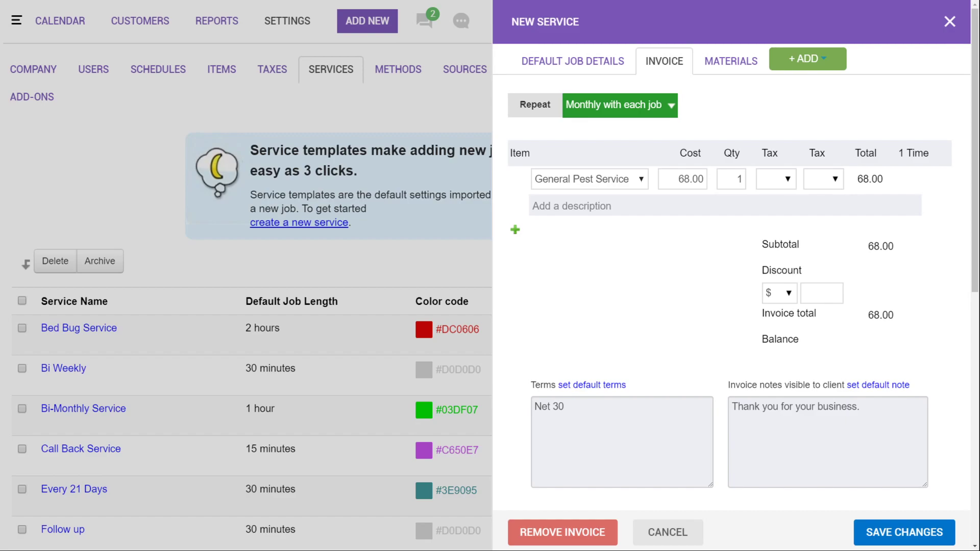
left_click(515, 234)
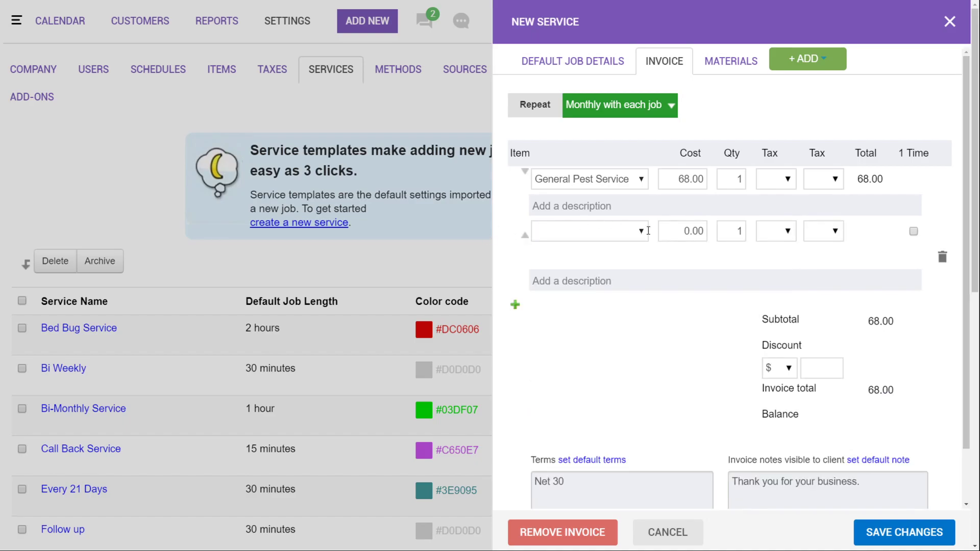
- Make the second line a one-time Initial Service at 95.00 with FL tax, totalling 169.65
left_click(640, 229)
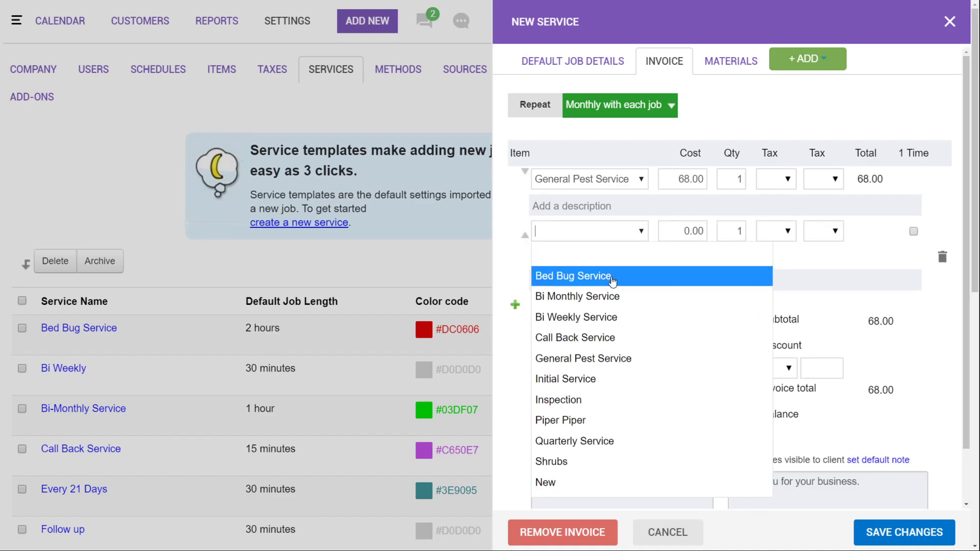
left_click(599, 384)
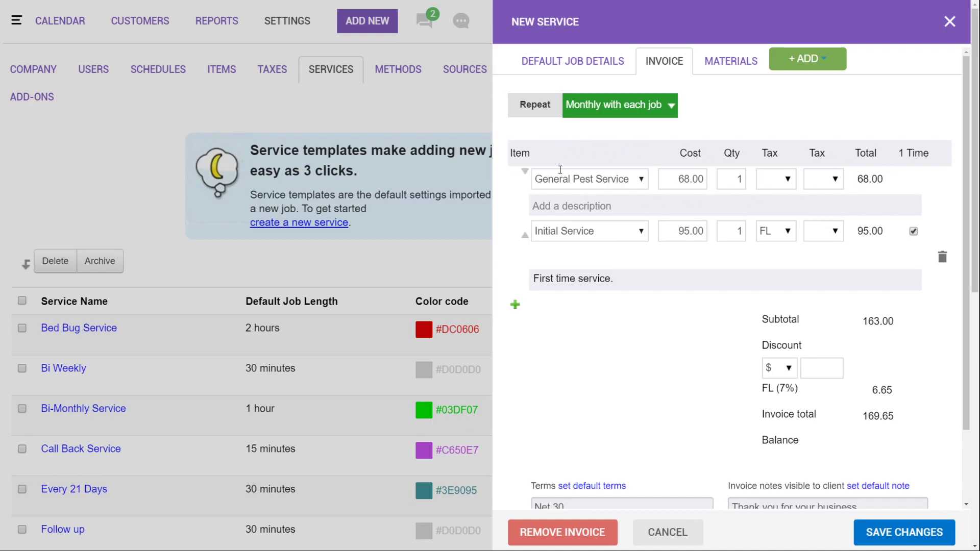
scroll(699, 346, "down", 2)
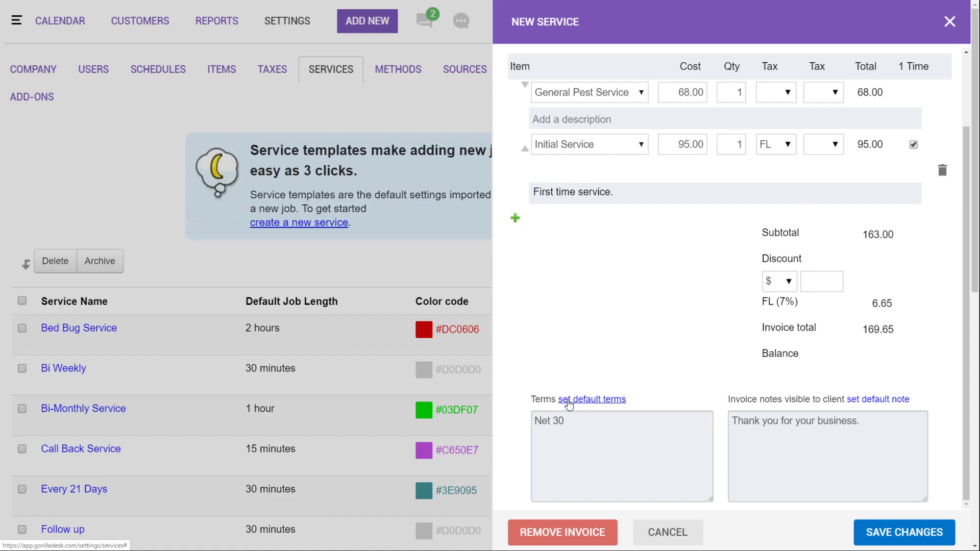
left_click(568, 403)
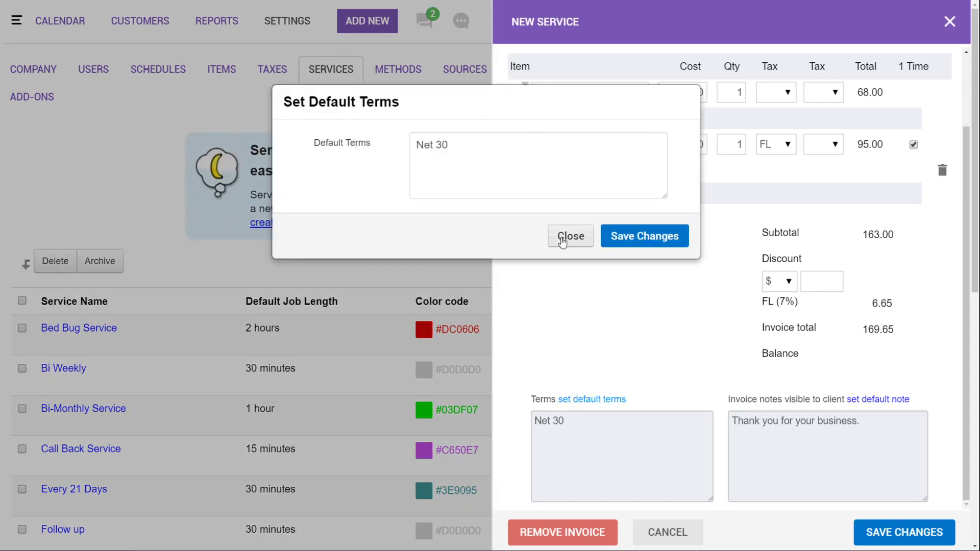
left_click(562, 241)
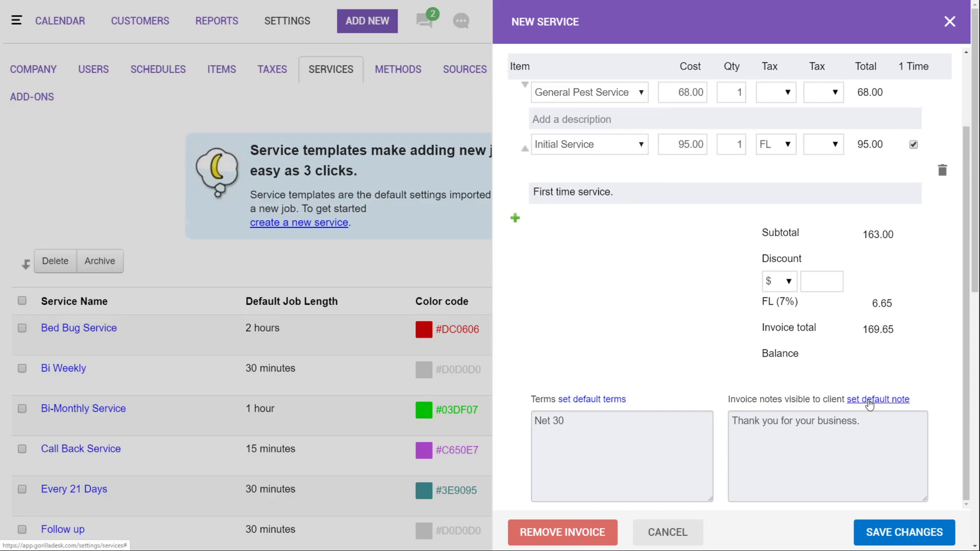
left_click(869, 403)
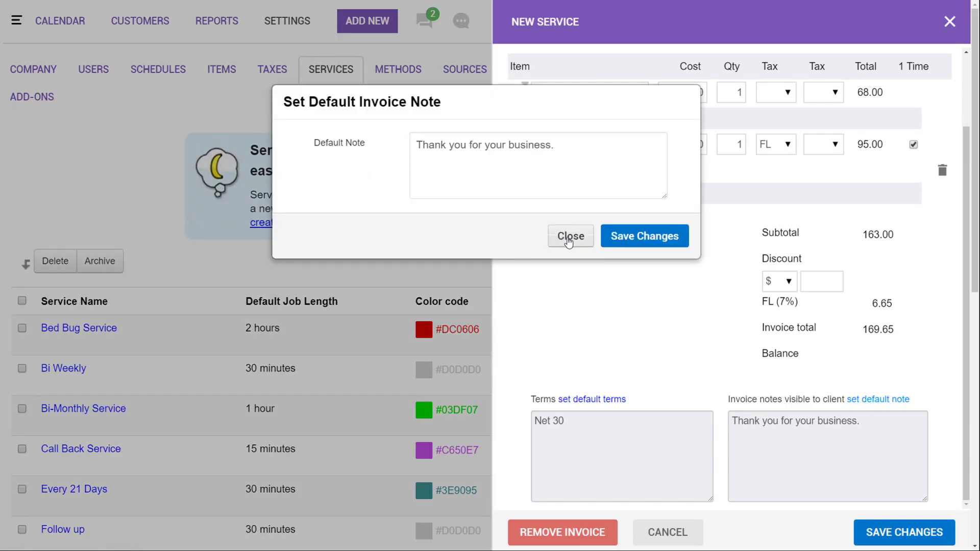
left_click(568, 238)
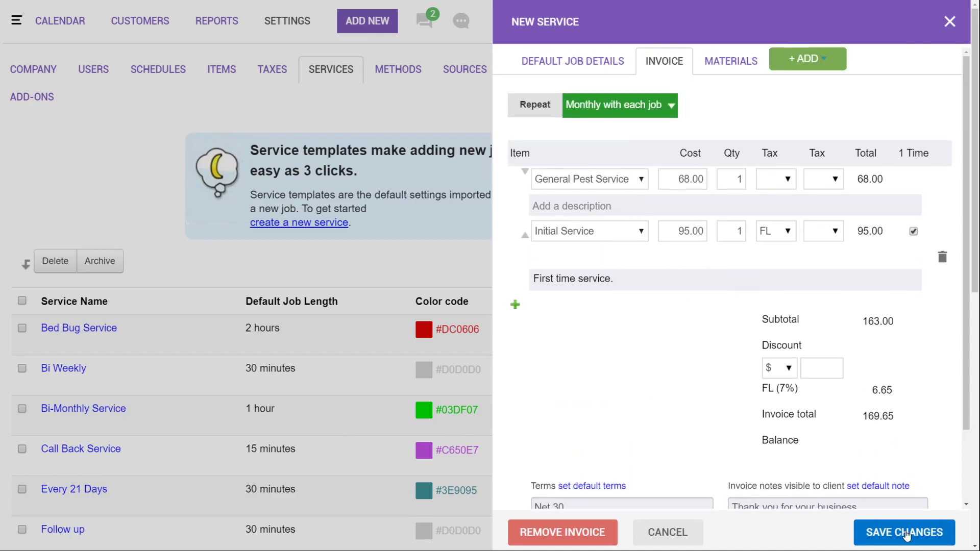
left_click(911, 534)
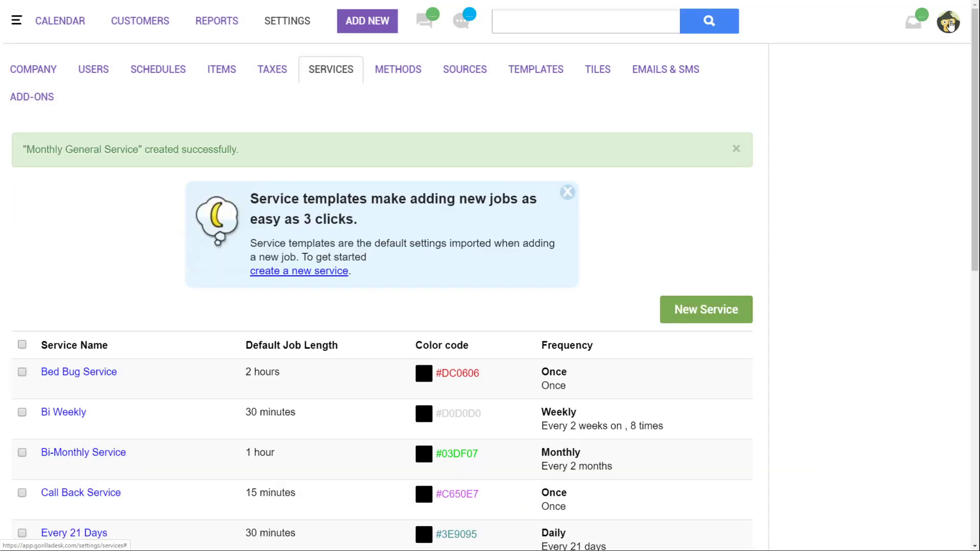